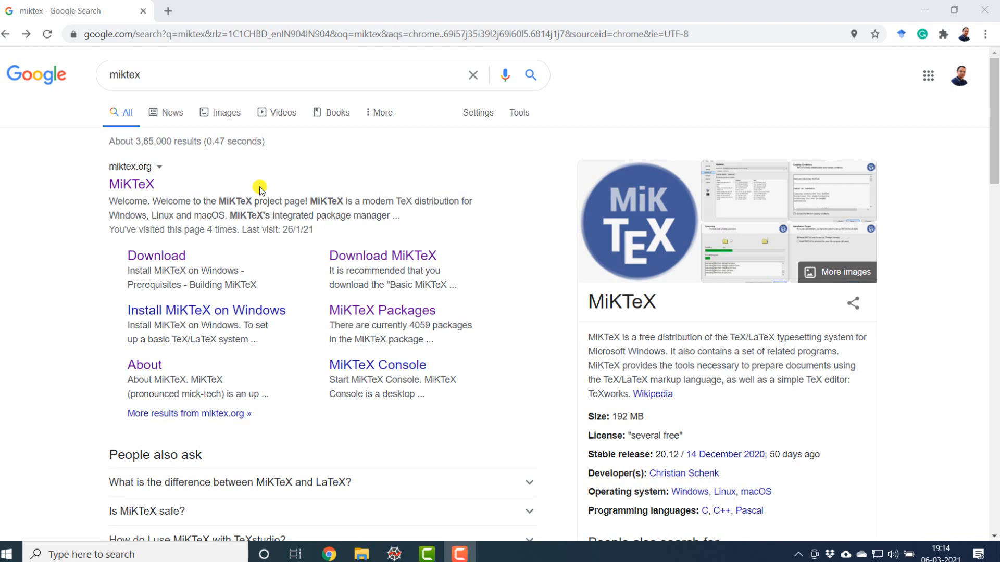
Step: Open the MiKTeX website's download page and display the list of all downloads
{"action": "left_click", "coordinate": [128, 186]}
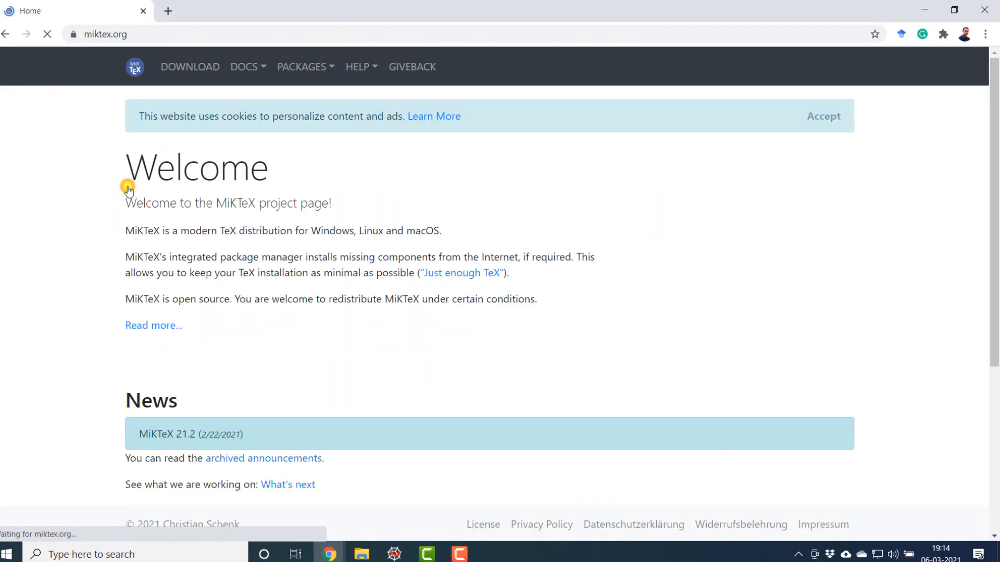
{"action": "left_click", "coordinate": [181, 66]}
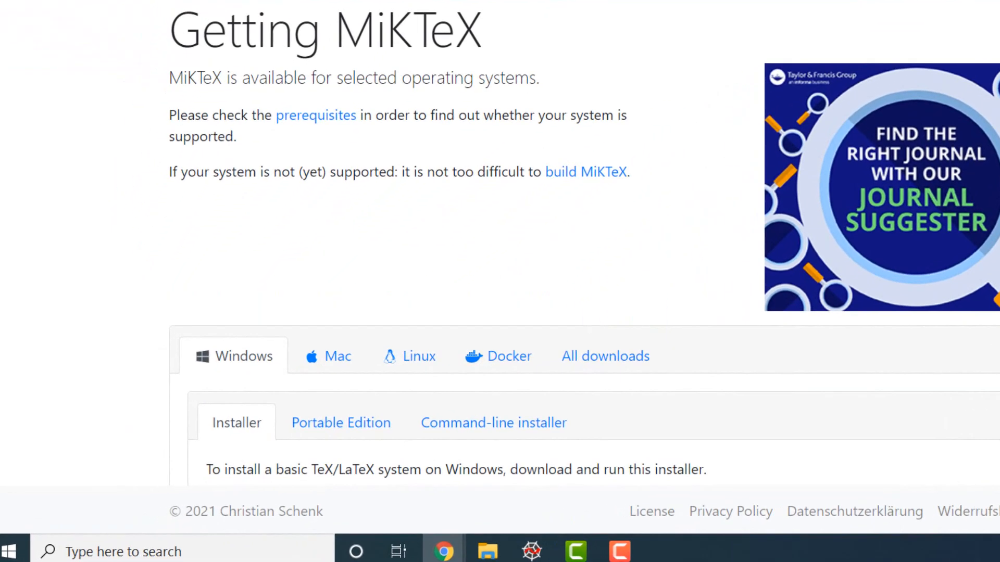
{"action": "scroll", "coordinate": [465, 170], "scroll_direction": "down", "scroll_amount": 4}
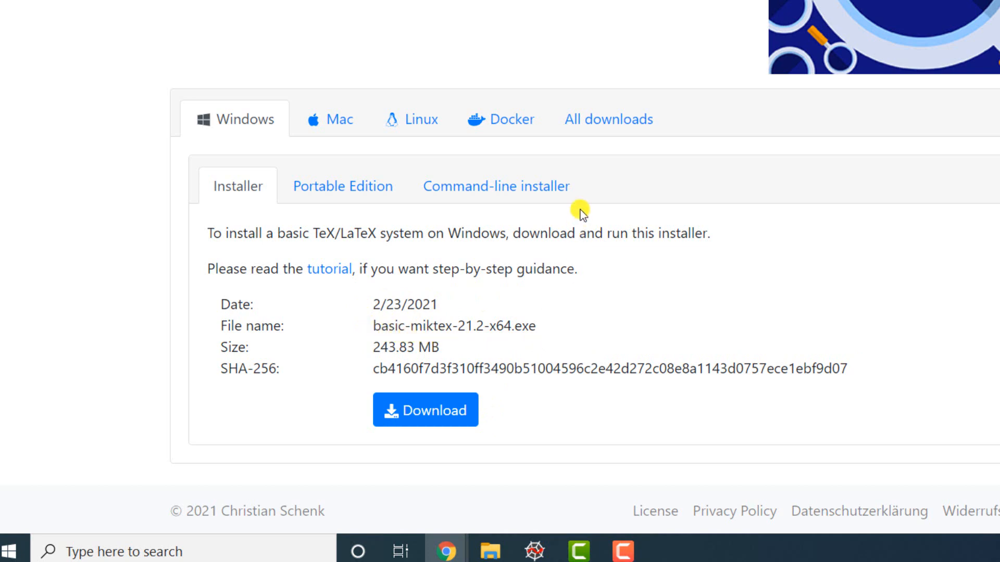
{"action": "left_click", "coordinate": [596, 120]}
{"action": "scroll", "coordinate": [466, 181], "scroll_direction": "down", "scroll_amount": 2}
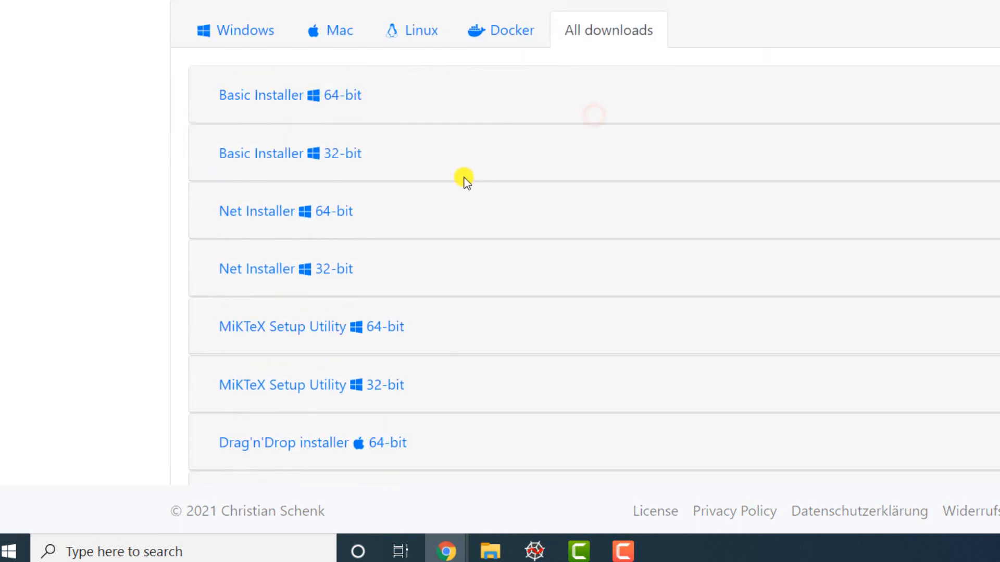
{"action": "scroll", "coordinate": [466, 181], "scroll_direction": "down", "scroll_amount": 2}
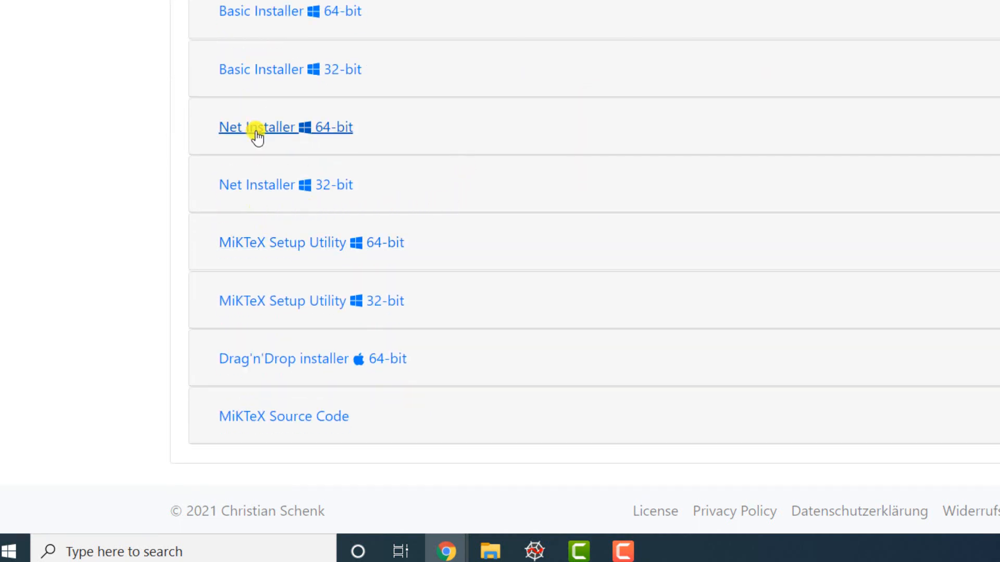
Step: Download the 64-bit Windows Net Installer and save it to the Desktop as setup-4.2-x64
{"action": "left_click", "coordinate": [279, 130]}
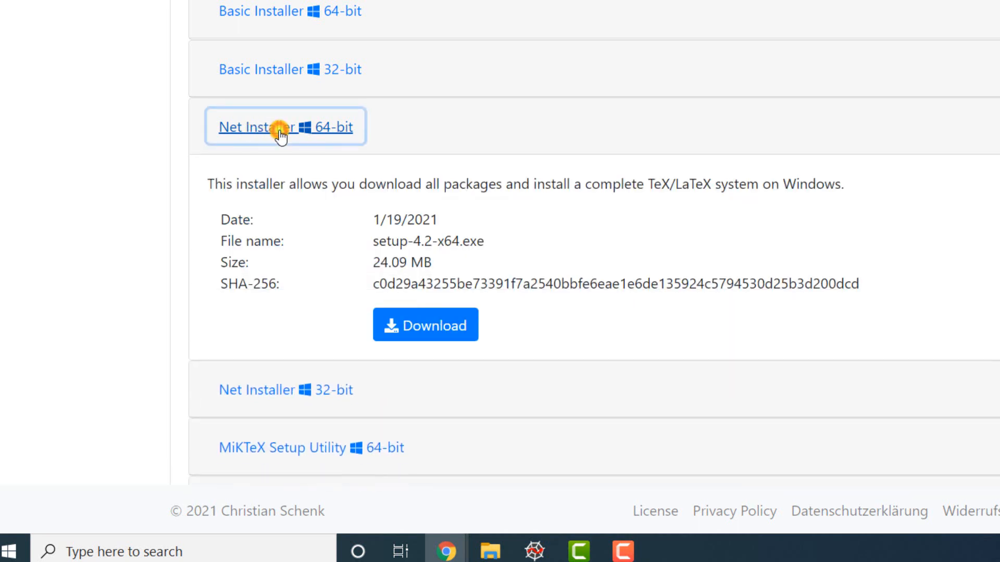
{"action": "left_click", "coordinate": [420, 325]}
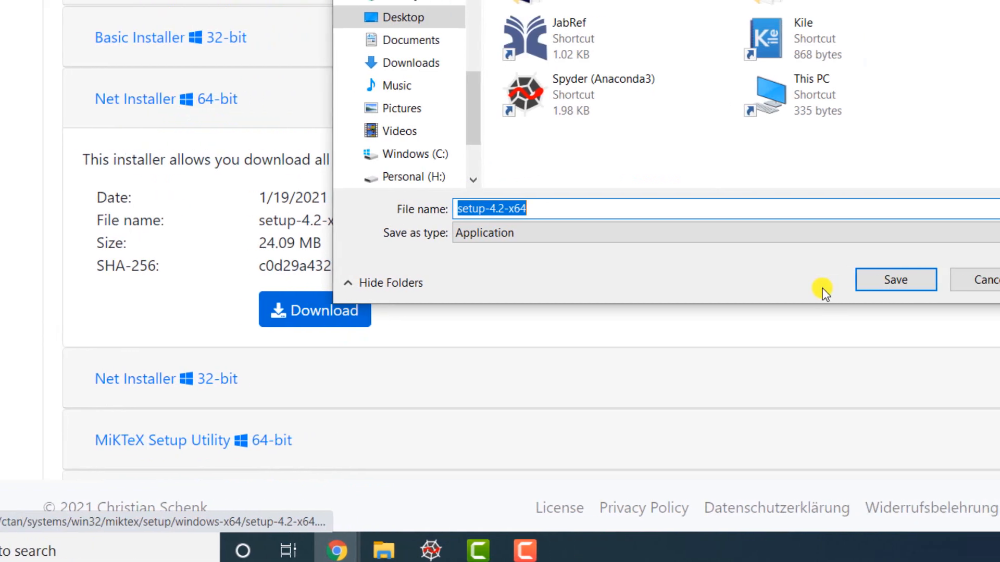
{"action": "left_click", "coordinate": [896, 280]}
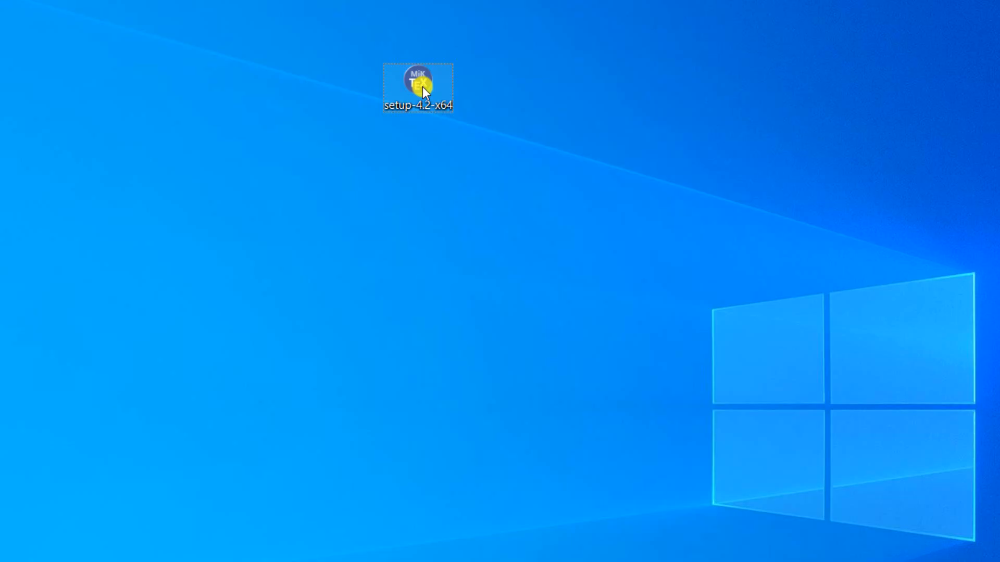
Step: Launch setup-4.2-x64 from the desktop, accept the MiKTeX copying conditions and choose the Download MiKTeX task
{"action": "double_click", "coordinate": [422, 87]}
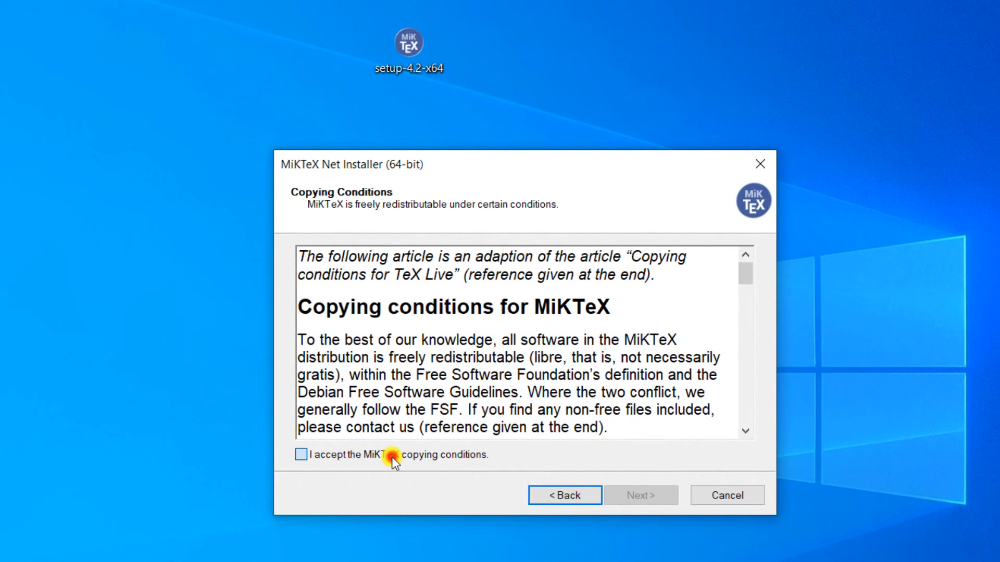
{"action": "left_click", "coordinate": [391, 457]}
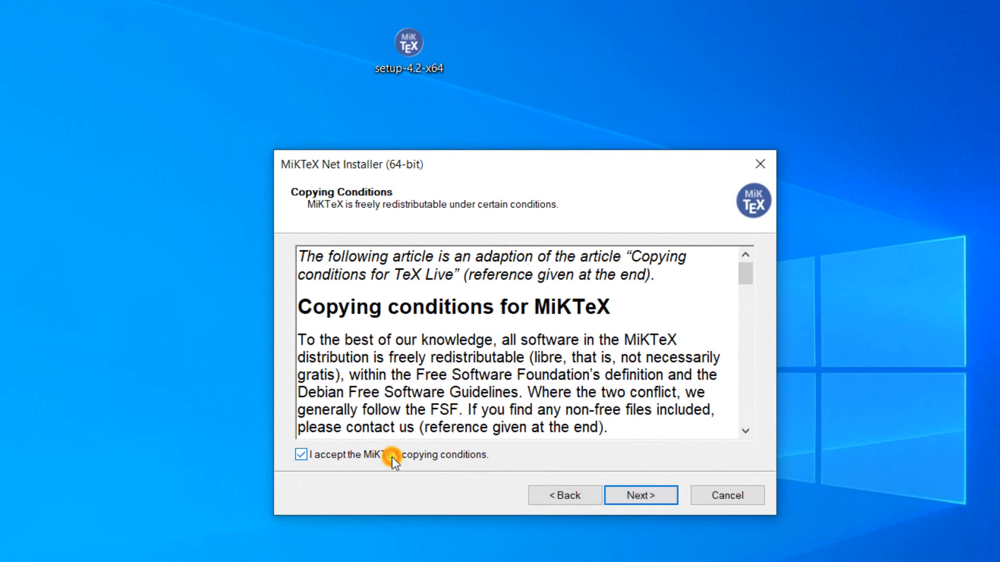
{"action": "left_click", "coordinate": [625, 491]}
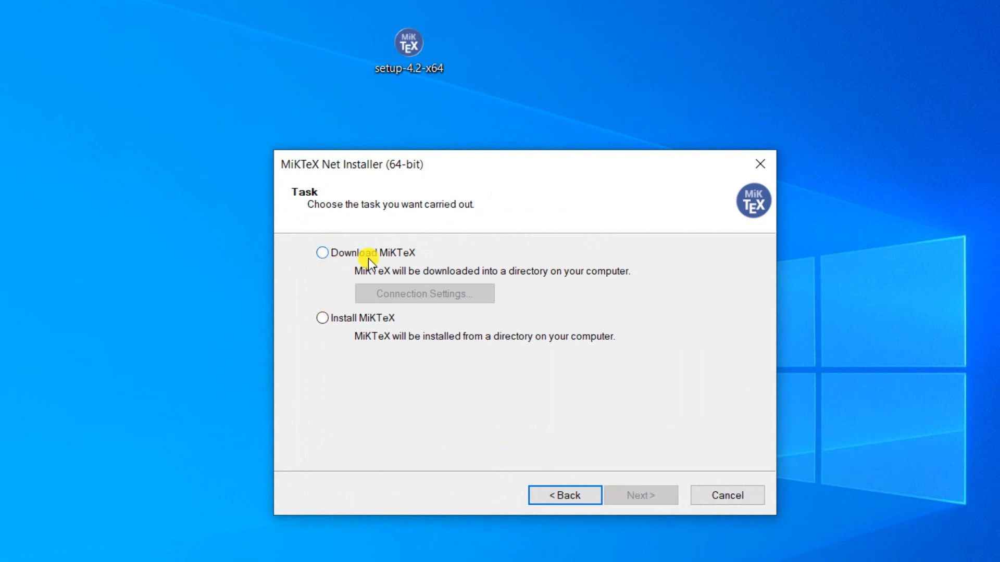
{"action": "left_click", "coordinate": [322, 252]}
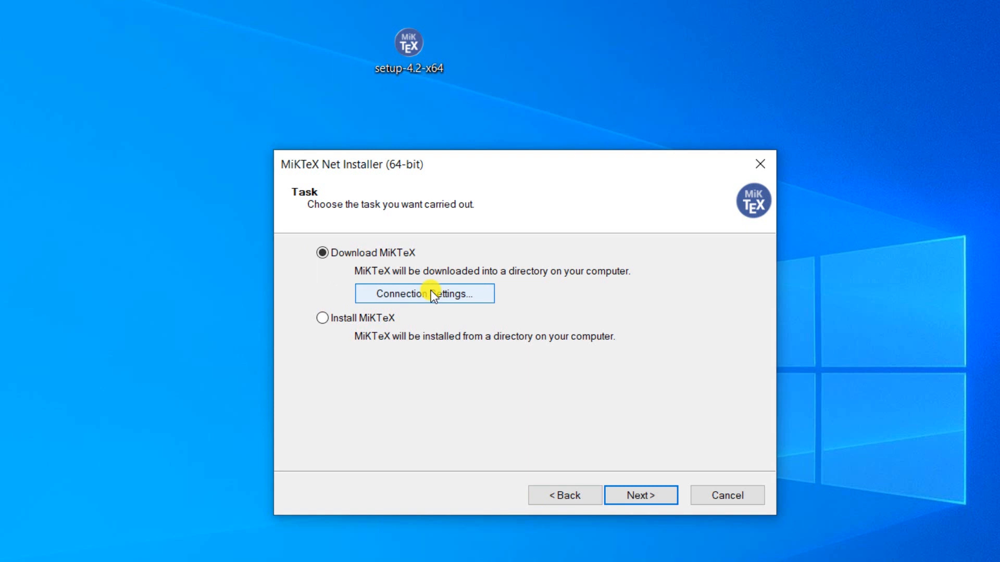
{"action": "left_click", "coordinate": [431, 291]}
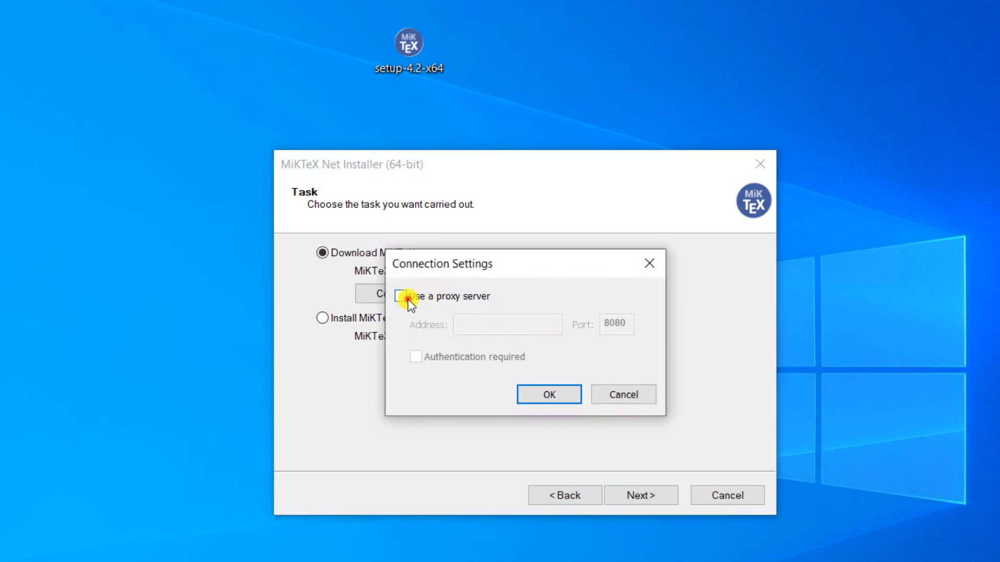
{"action": "left_click", "coordinate": [408, 298]}
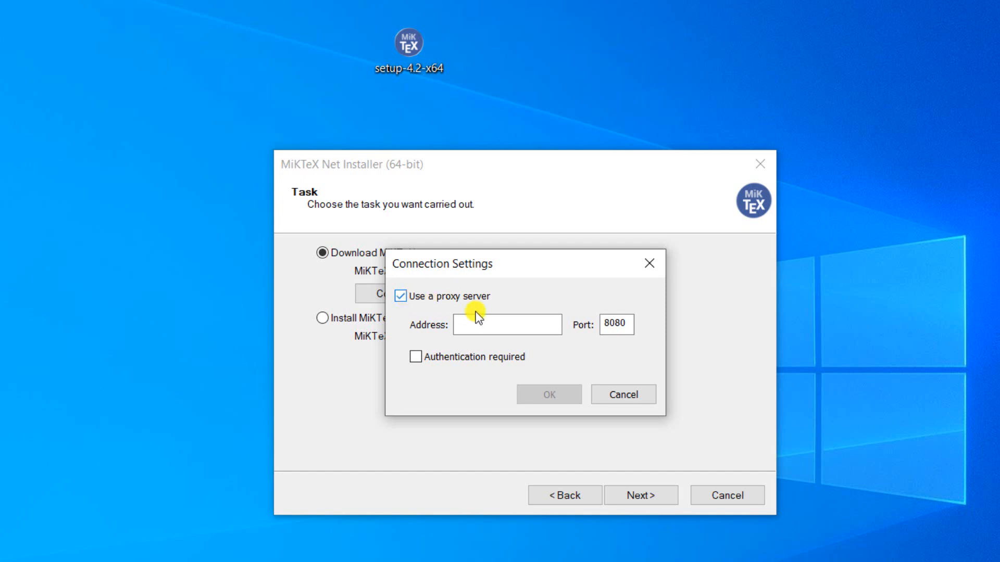
{"action": "left_click", "coordinate": [498, 320]}
{"action": "left_click", "coordinate": [415, 360]}
{"action": "left_click", "coordinate": [414, 361]}
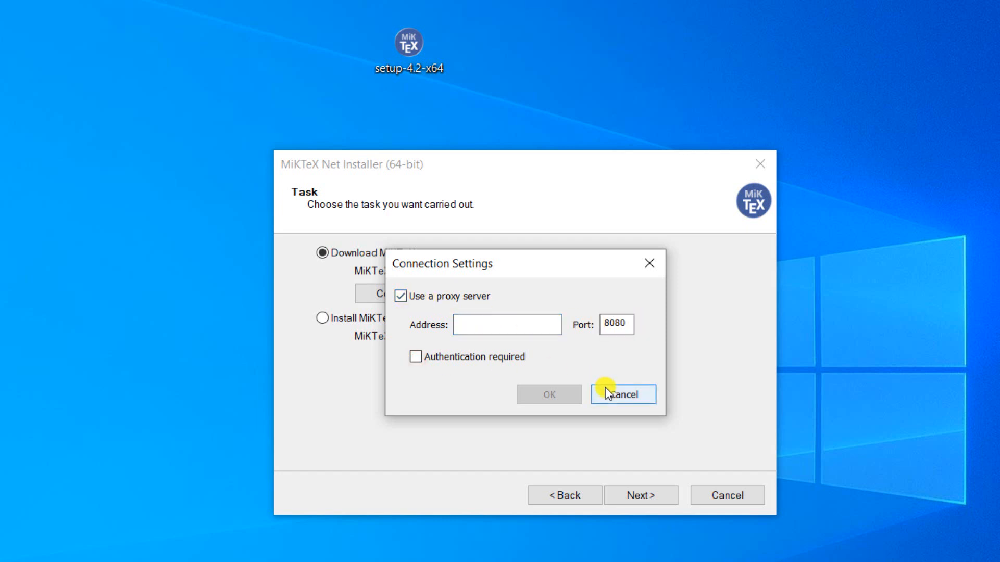
{"action": "left_click", "coordinate": [605, 386]}
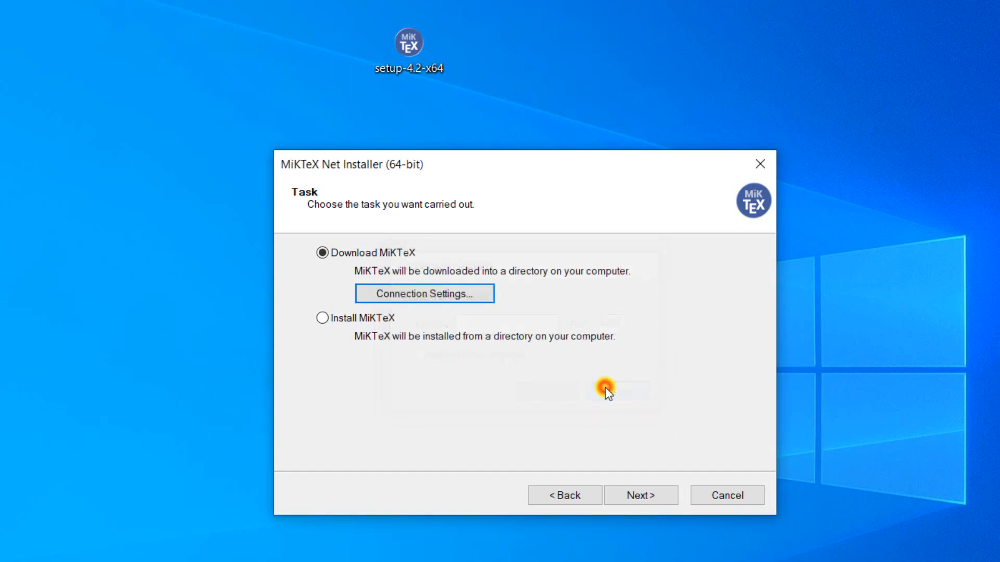
Step: Proceed with the Complete MiKTeX package set and choose the United Kingdom HTTP mirror mirror.ox.ac.uk as the download source
{"action": "left_click", "coordinate": [645, 492]}
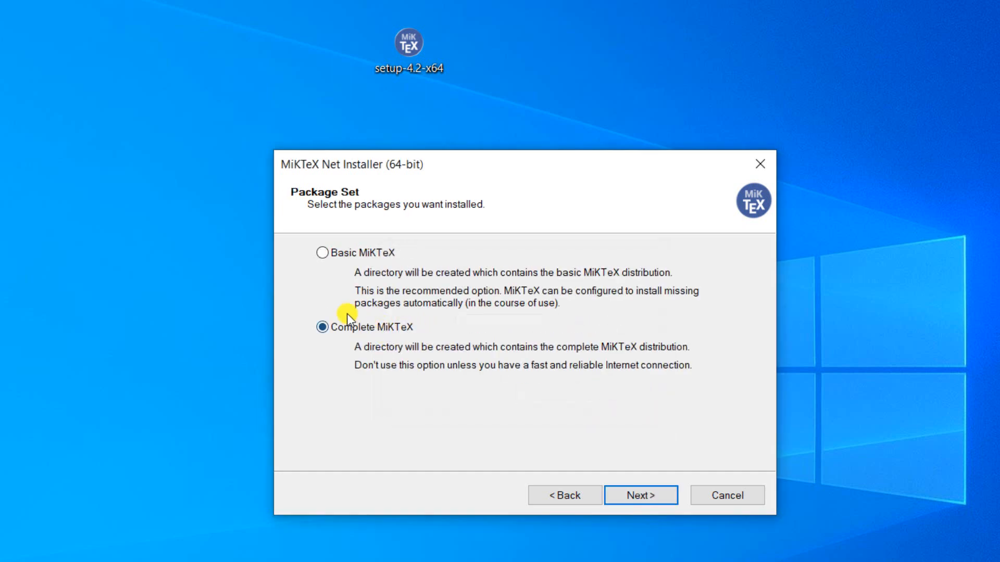
{"action": "left_click", "coordinate": [666, 494]}
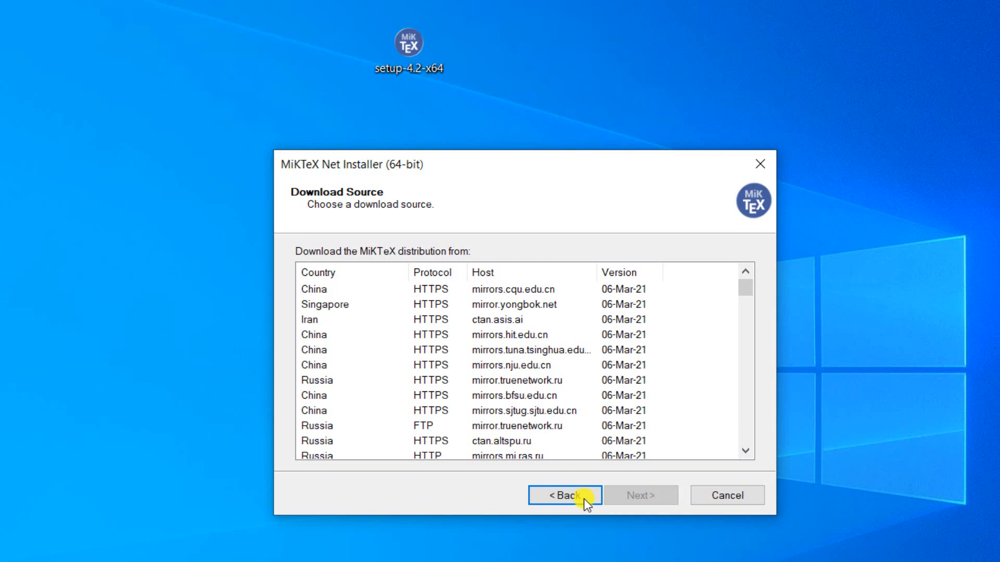
{"action": "scroll", "coordinate": [499, 336], "scroll_direction": "down", "scroll_amount": 1}
{"action": "scroll", "coordinate": [499, 335], "scroll_direction": "down", "scroll_amount": 10}
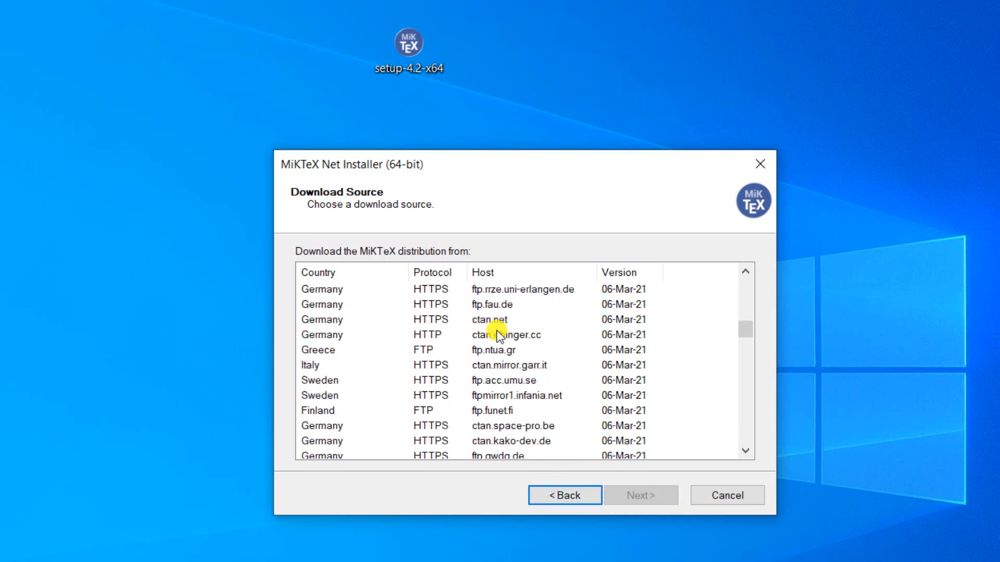
{"action": "left_click", "coordinate": [434, 306]}
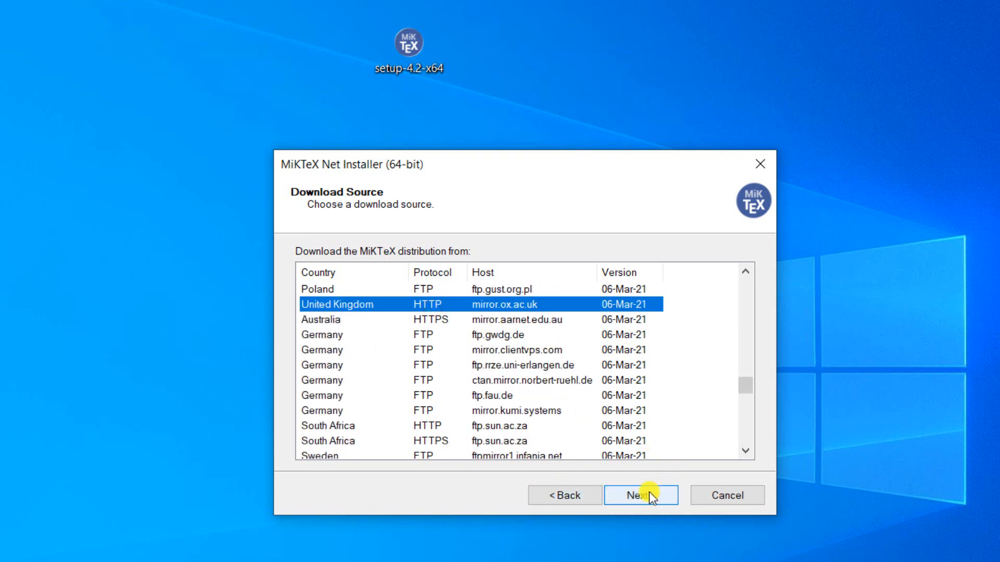
{"action": "left_click", "coordinate": [668, 490]}
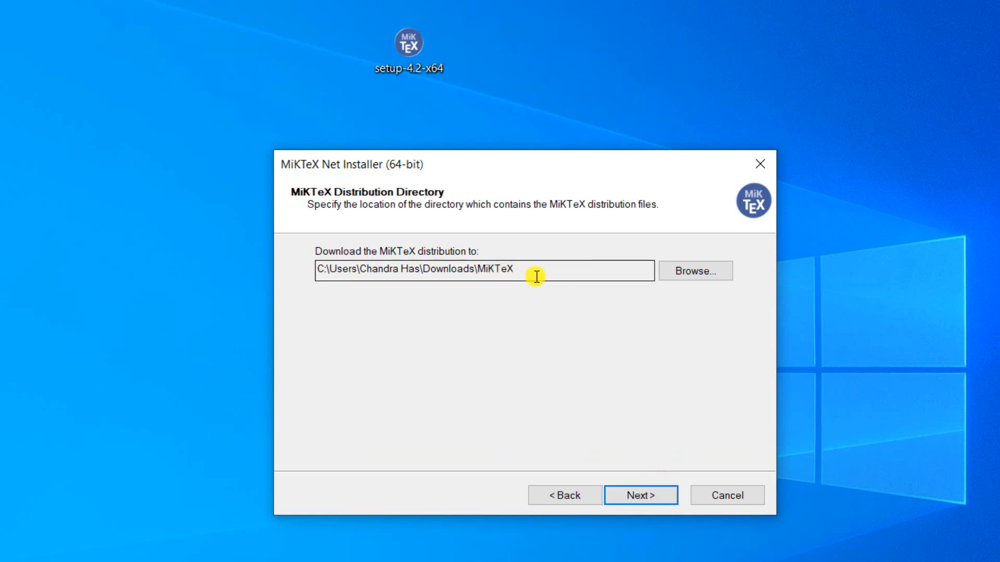
Step: Create a folder named Miktex on the Desktop and set it as the download directory for the distribution
{"action": "left_click", "coordinate": [678, 273]}
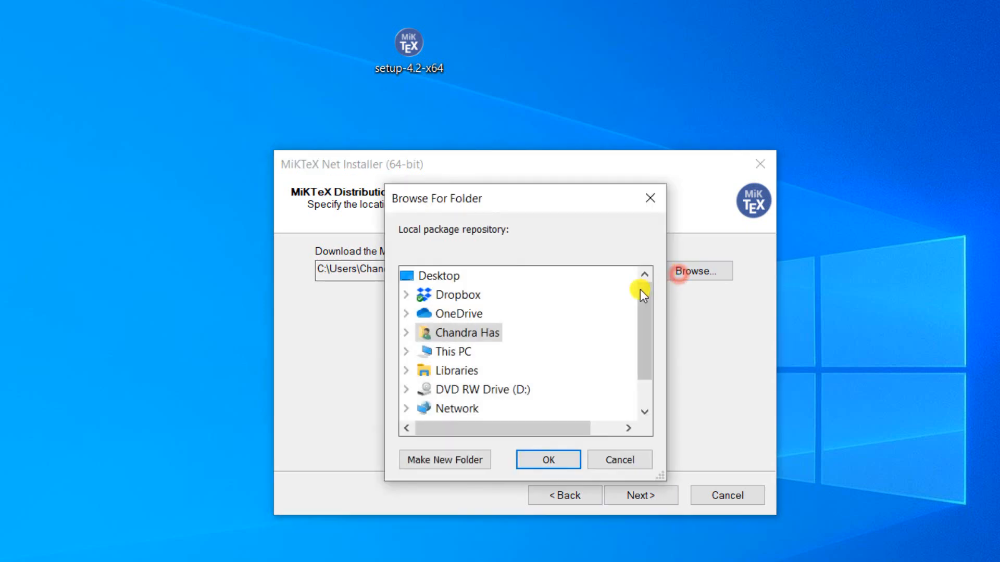
{"action": "left_click", "coordinate": [439, 276]}
{"action": "left_click", "coordinate": [453, 464]}
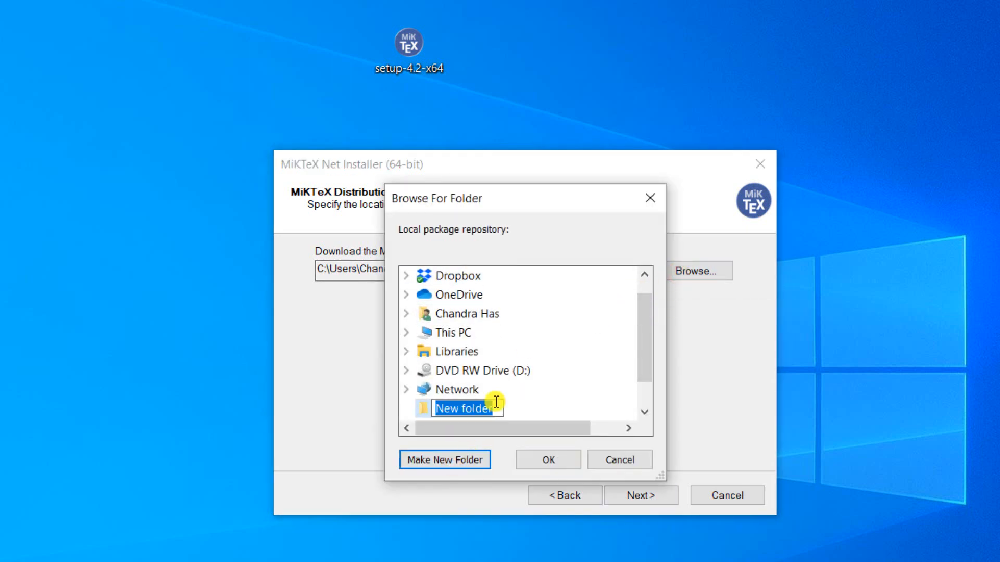
{"action": "type", "text": "Miktex"}
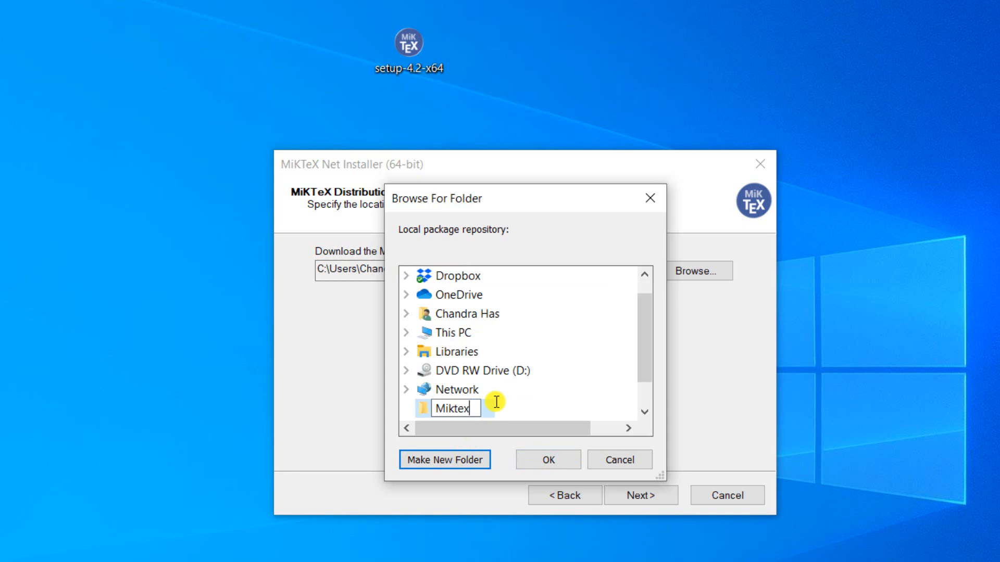
{"action": "key", "text": "Return"}
{"action": "left_click", "coordinate": [527, 461]}
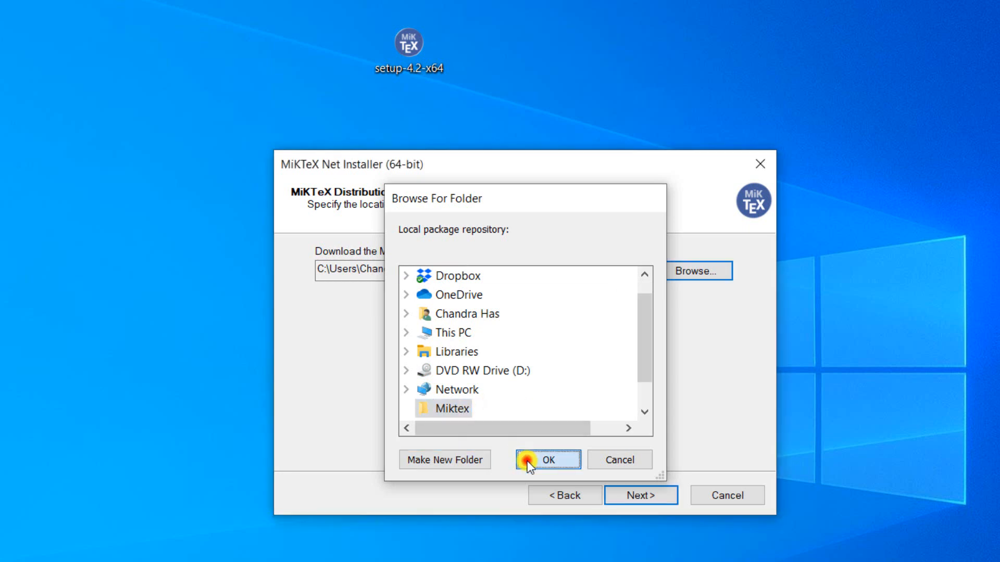
Step: Start downloading the MiKTeX packages with the reviewed settings and close the installer after the download completes
{"action": "left_click", "coordinate": [635, 499]}
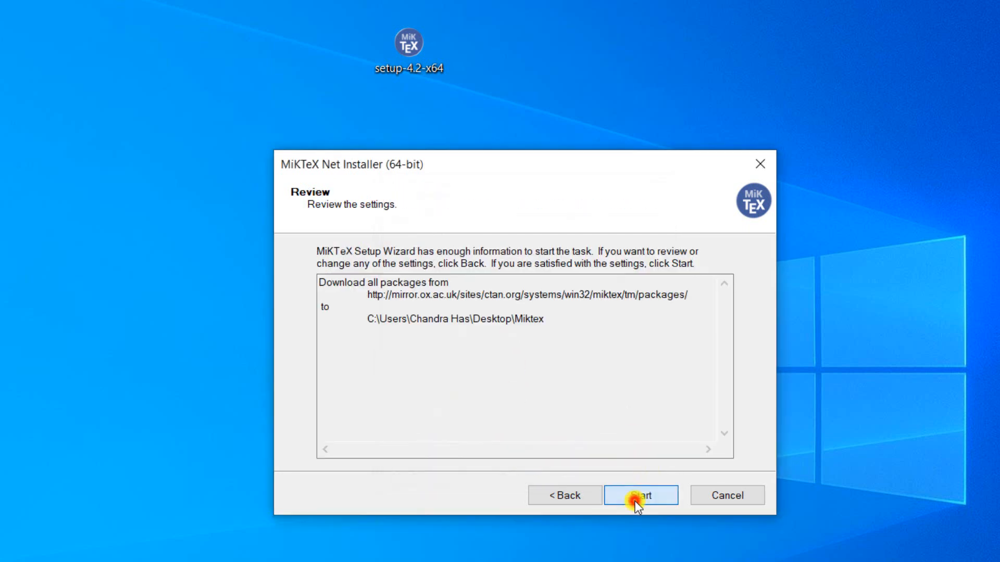
{"action": "left_click", "coordinate": [636, 496]}
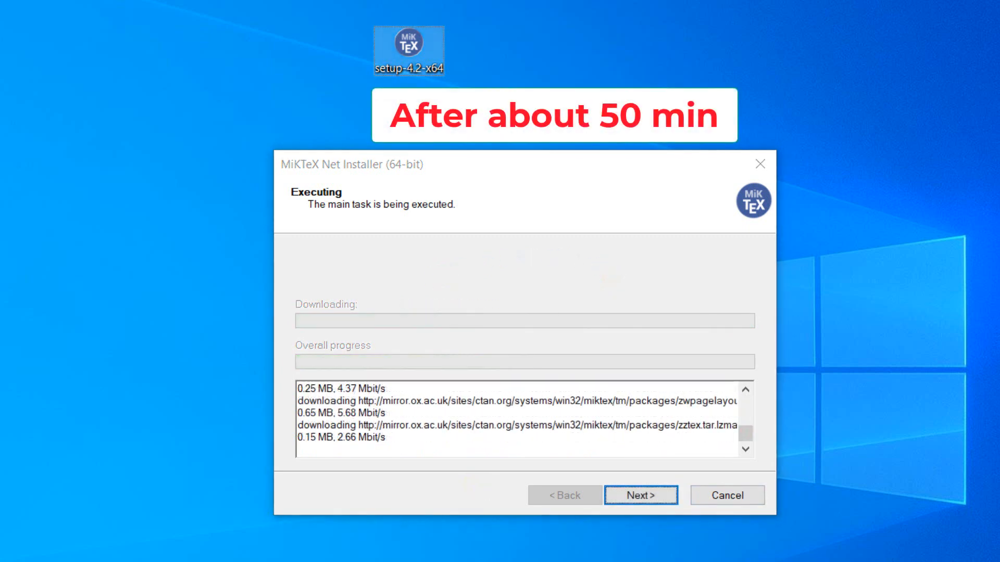
{"action": "left_click", "coordinate": [625, 493]}
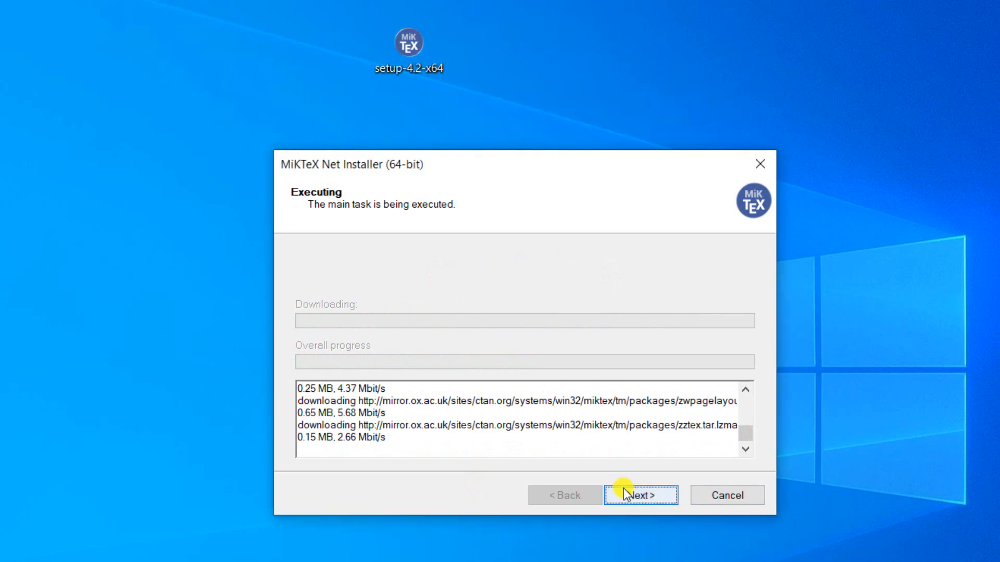
{"action": "left_click", "coordinate": [624, 489]}
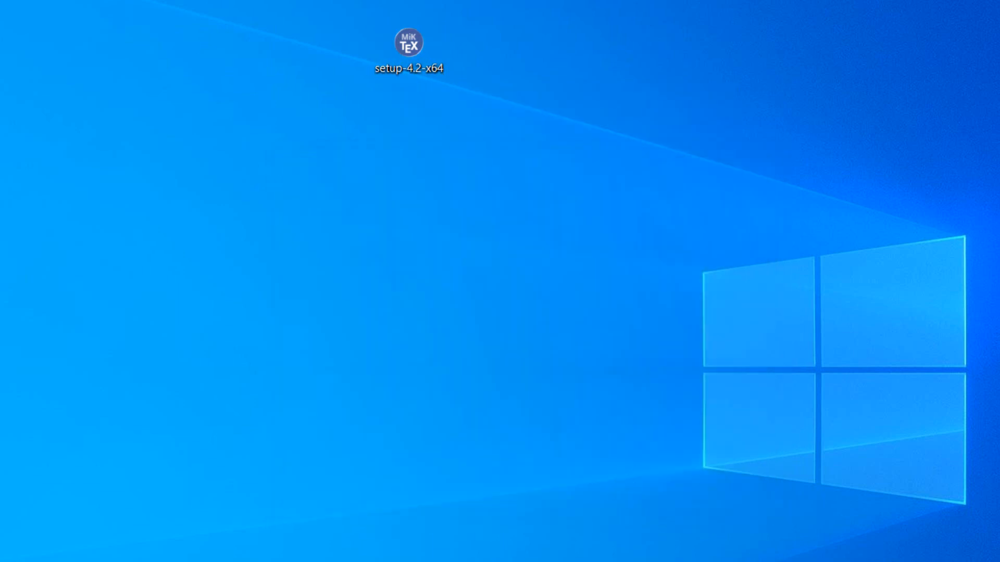
Step: Open the Miktex folder on the desktop to examine the downloaded package files, and close it again
{"action": "left_click_drag", "start_coordinate": [523, 63], "coordinate": [530, 58]}
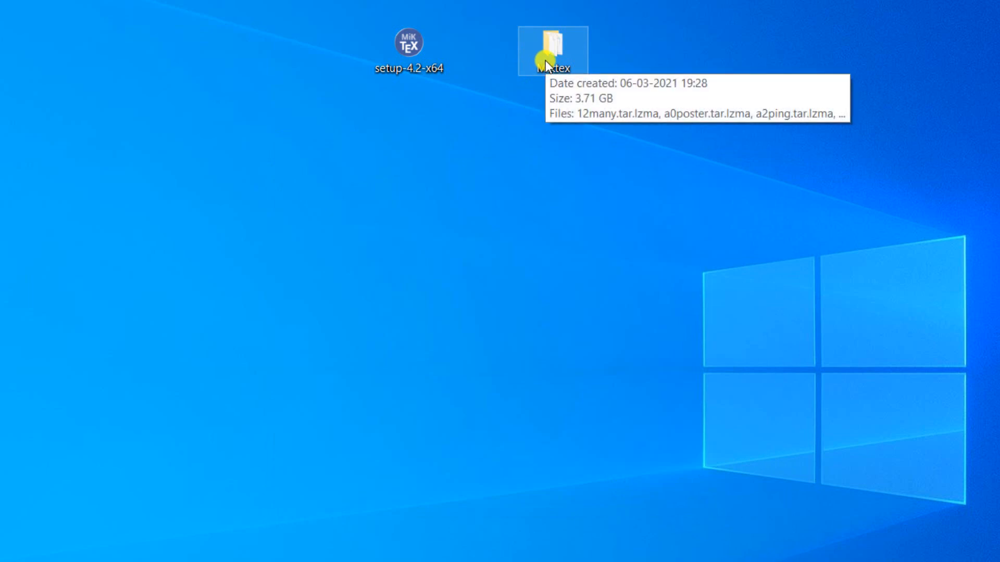
{"action": "double_click", "coordinate": [545, 61]}
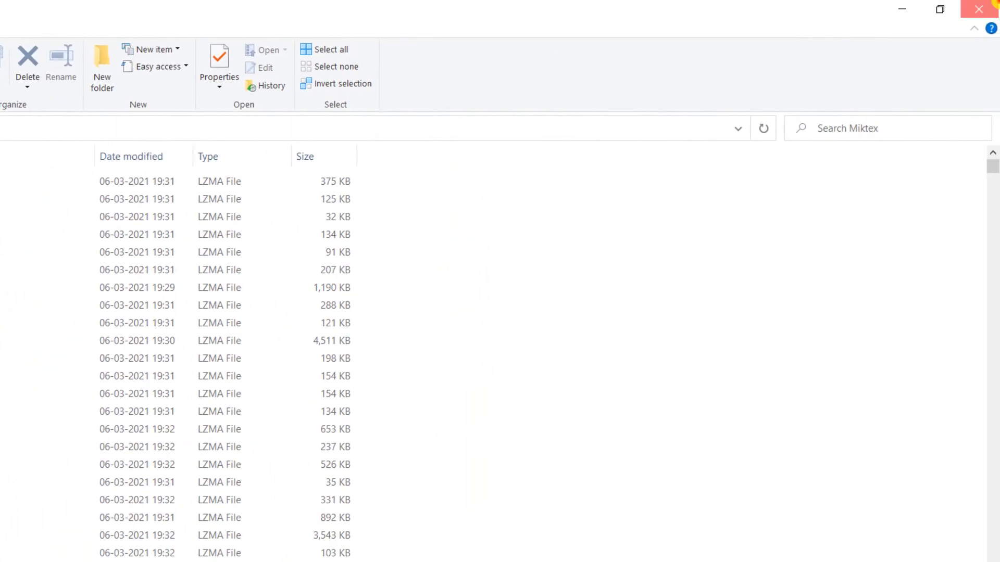
{"action": "left_click", "coordinate": [978, 9]}
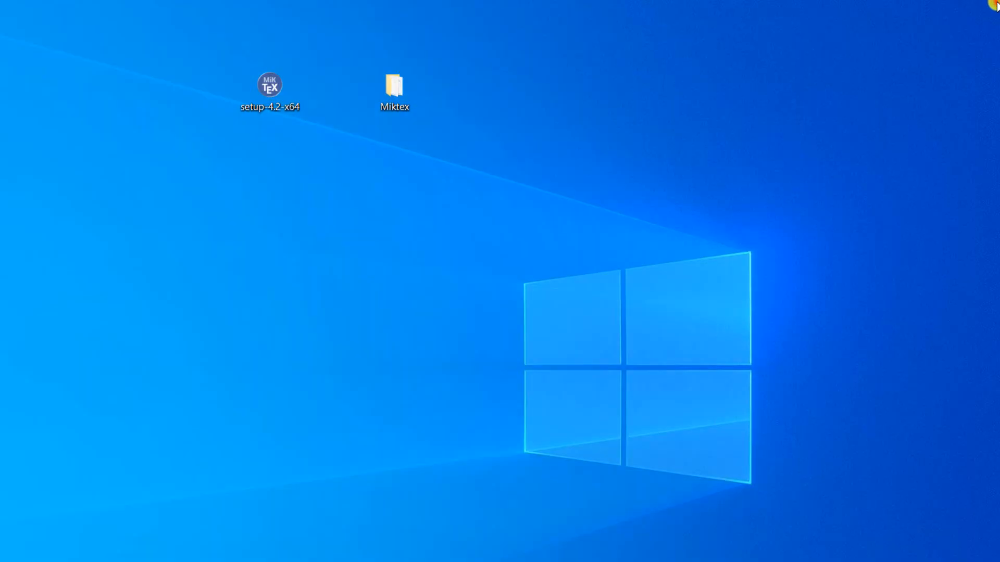
Step: Launch setup-4.2-x64 again, accept the copying conditions and choose the Install MiKTeX task
{"action": "left_click", "coordinate": [275, 91]}
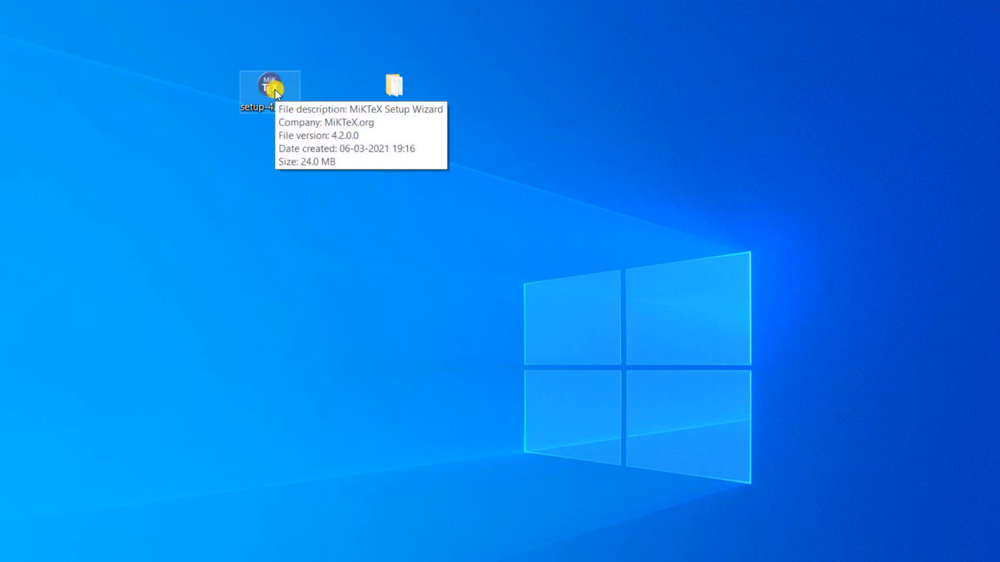
{"action": "double_click", "coordinate": [275, 89]}
{"action": "left_click", "coordinate": [202, 443]}
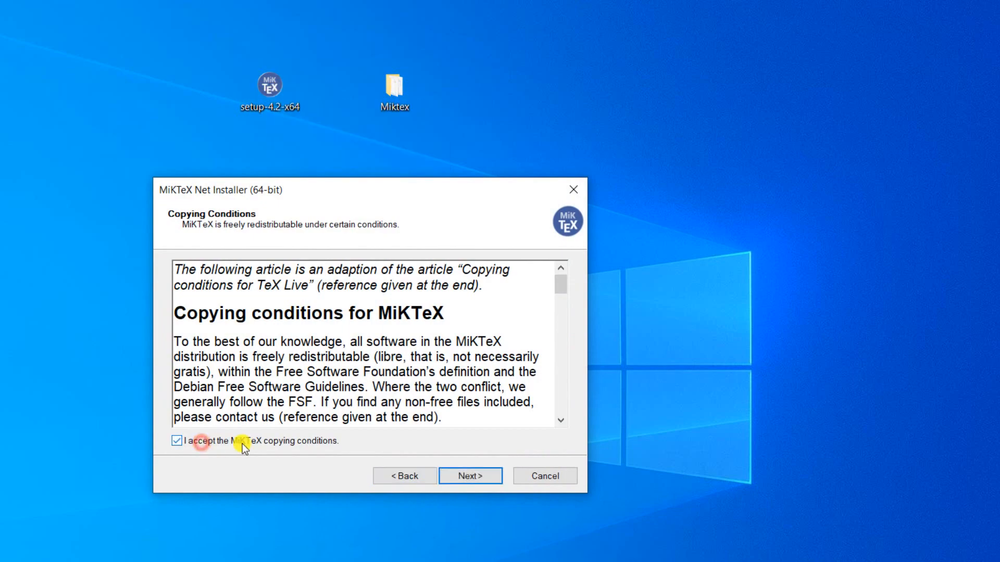
{"action": "left_click", "coordinate": [464, 474]}
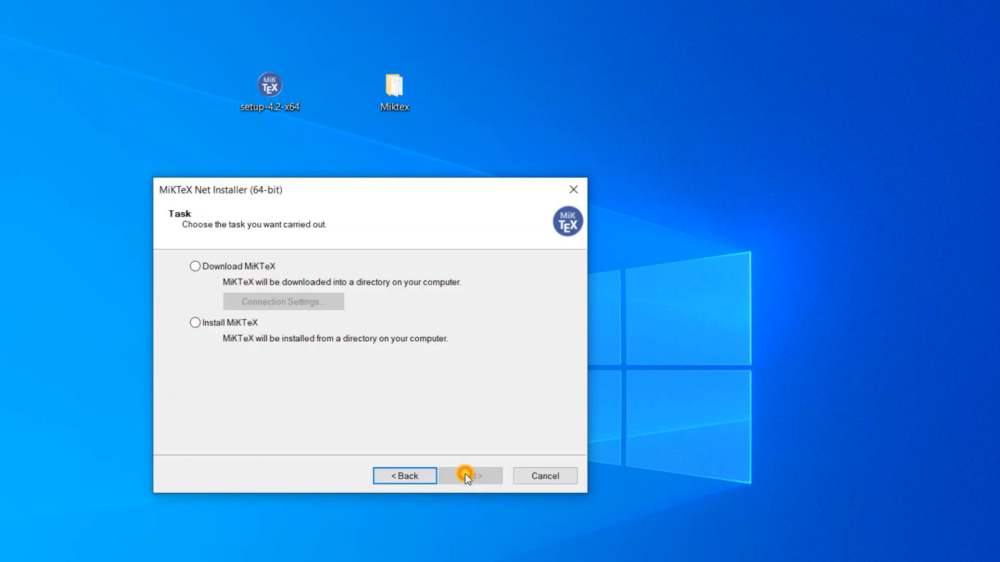
{"action": "left_click", "coordinate": [202, 323]}
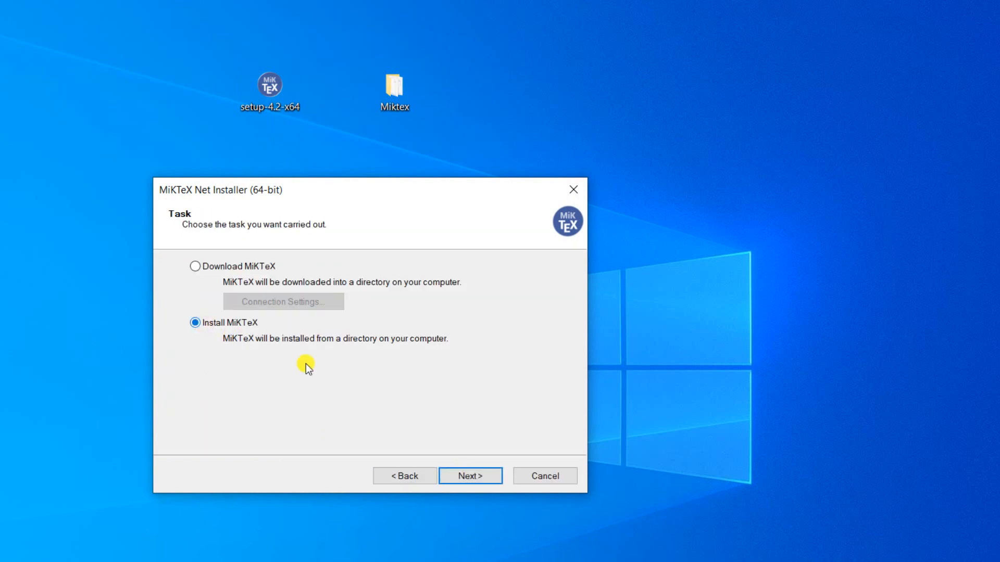
Step: Choose the Complete MiKTeX package set and install it only for the current user
{"action": "left_click", "coordinate": [460, 473]}
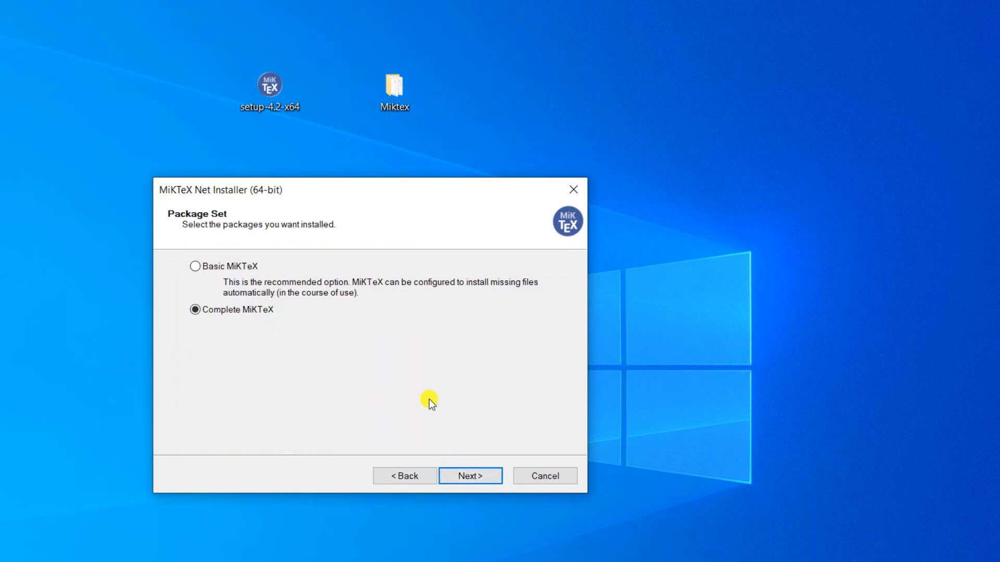
{"action": "left_click", "coordinate": [472, 471]}
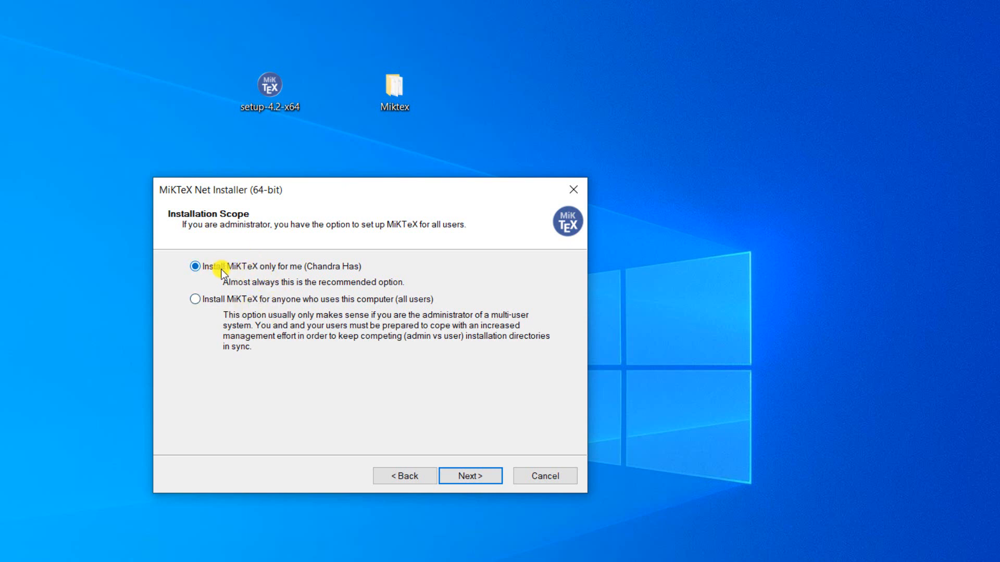
{"action": "left_click", "coordinate": [476, 477]}
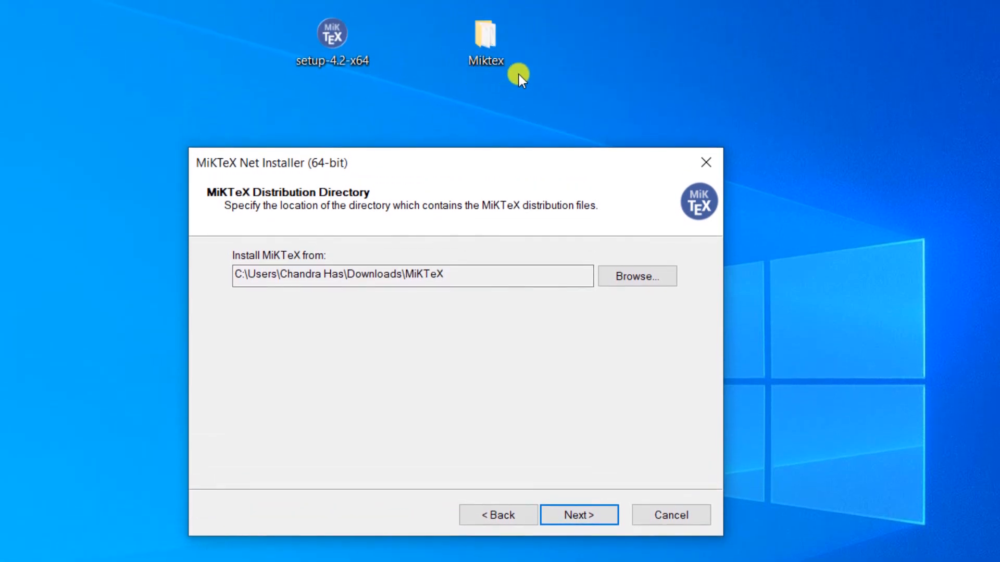
Step: Set the Miktex folder on the Desktop as the directory containing the MiKTeX distribution files
{"action": "left_click", "coordinate": [633, 276]}
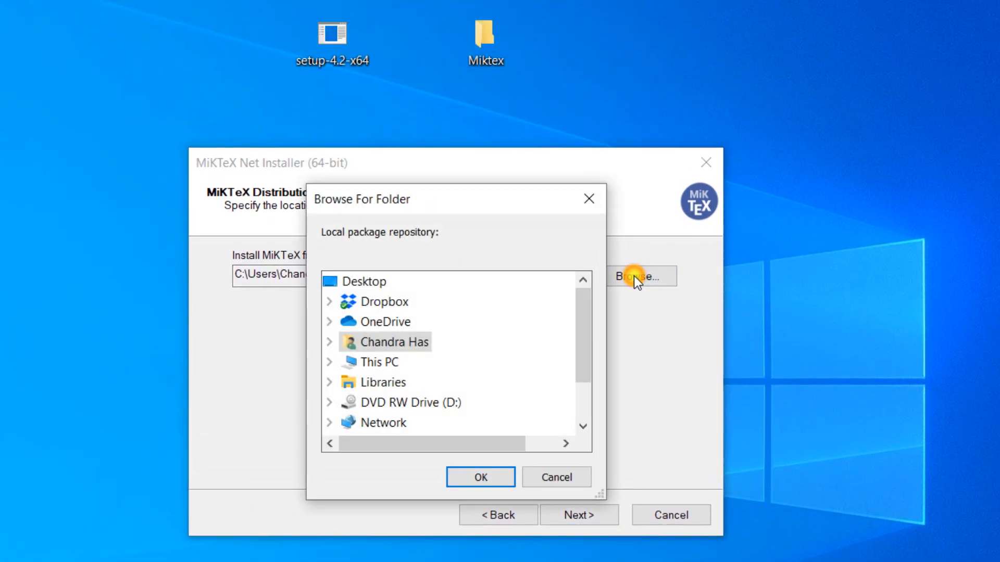
{"action": "scroll", "coordinate": [411, 419], "scroll_direction": "down", "scroll_amount": 1}
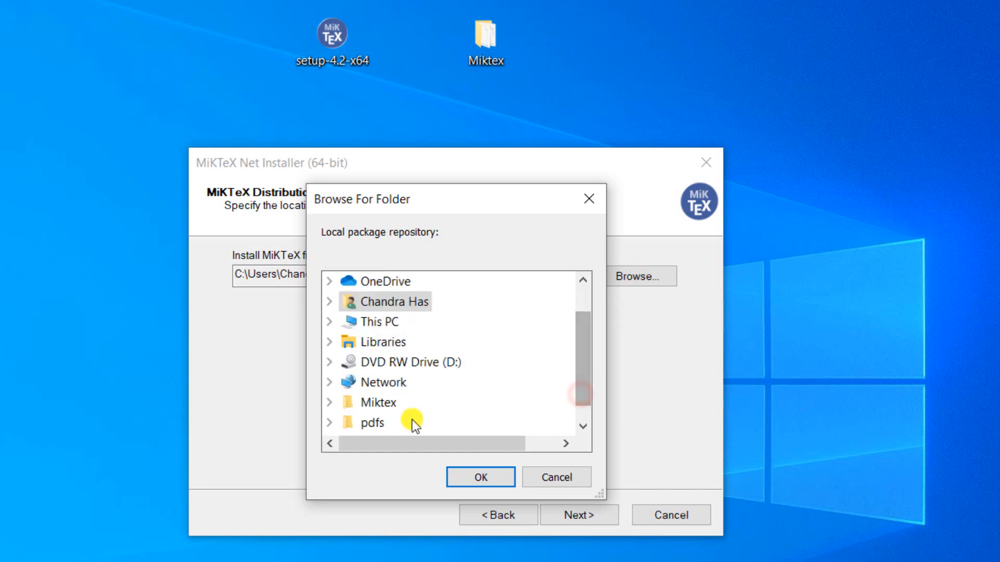
{"action": "left_click", "coordinate": [358, 402]}
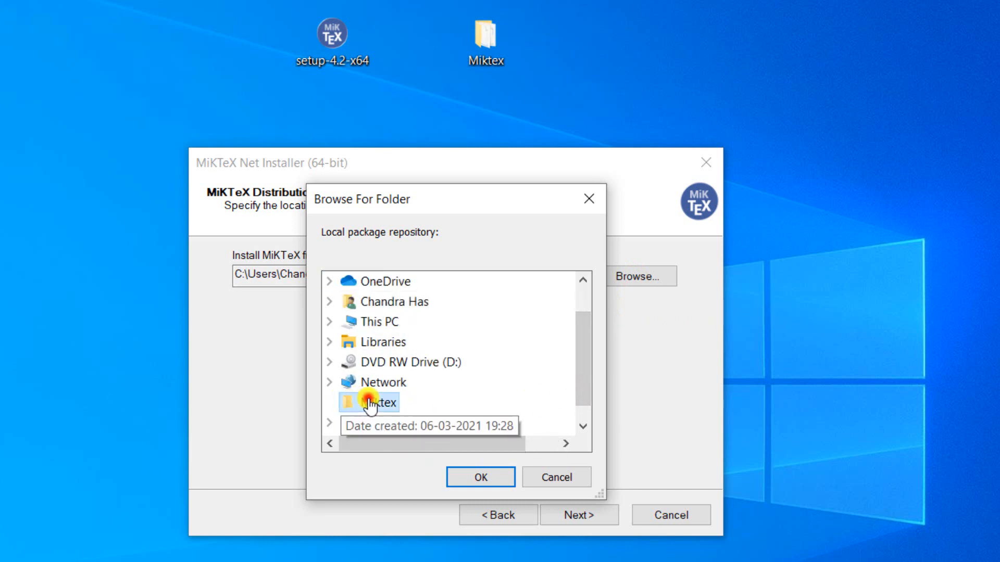
{"action": "left_click", "coordinate": [460, 469]}
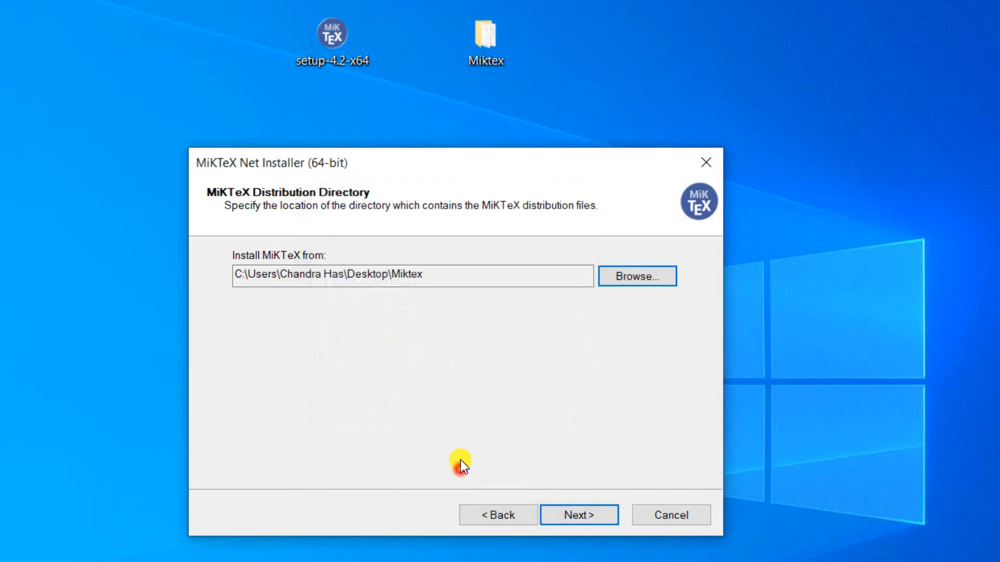
{"action": "left_click", "coordinate": [567, 514]}
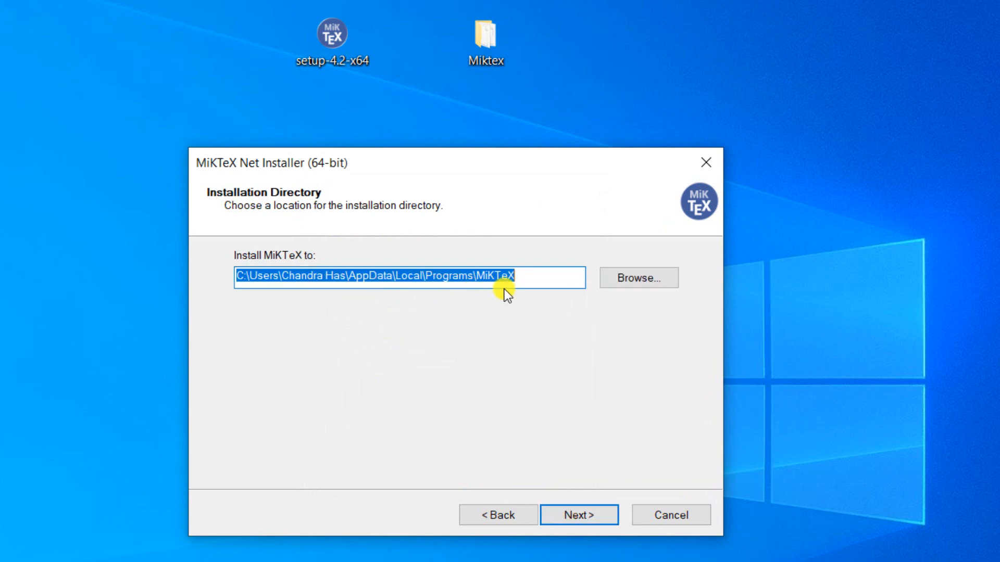
Step: Accept the default installation directory and A4 paper settings, and start the MiKTeX installation
{"action": "left_click", "coordinate": [592, 512]}
{"action": "left_click", "coordinate": [593, 512]}
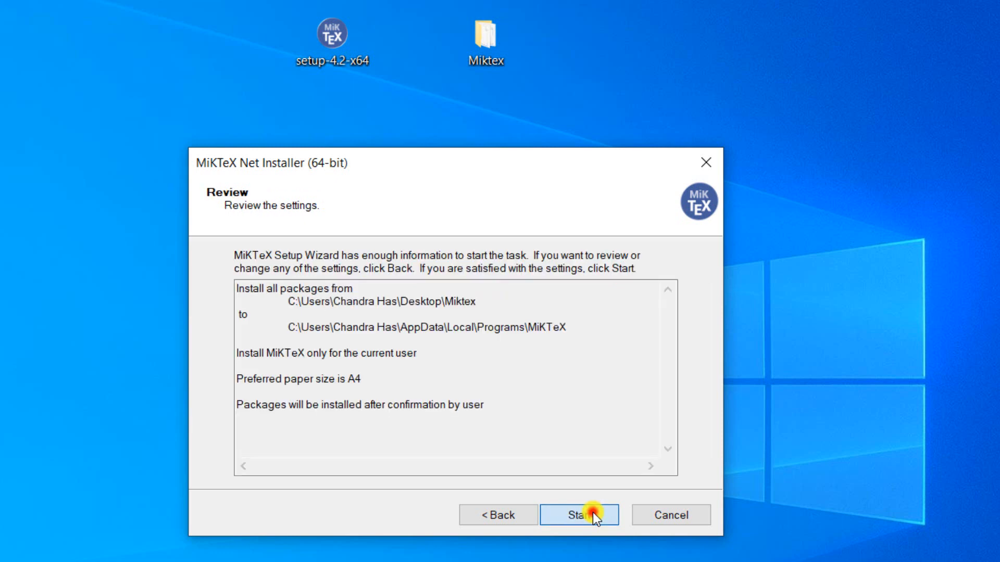
{"action": "left_click", "coordinate": [592, 513]}
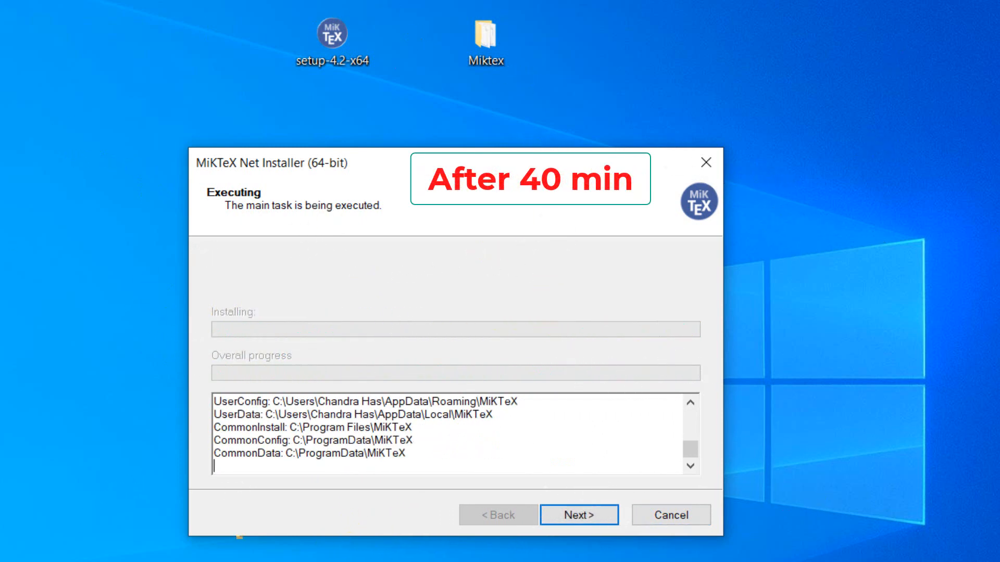
Step: Finish the MiKTeX setup with the update check enabled and Tell me more disabled, and close the wizard
{"action": "left_click", "coordinate": [572, 518]}
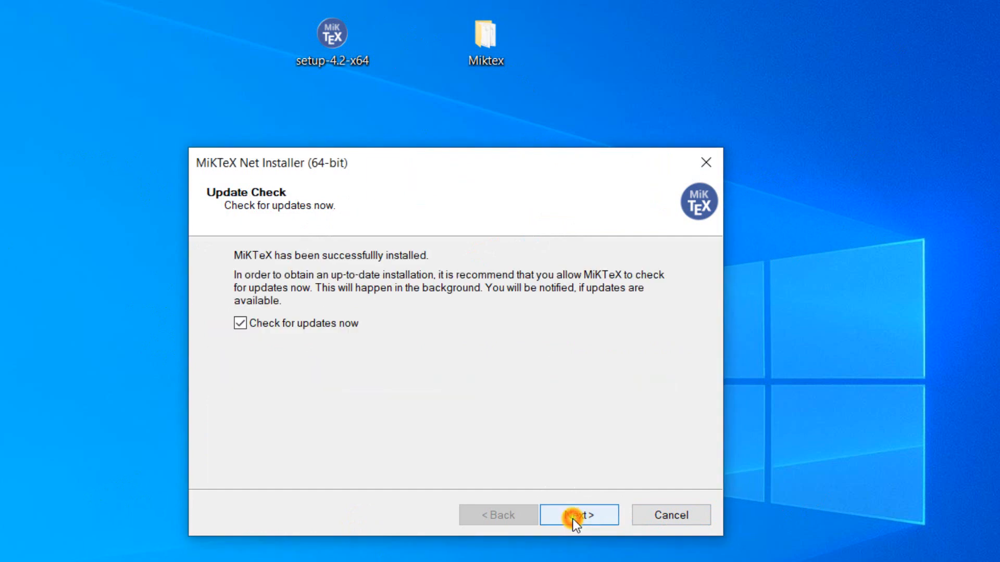
{"action": "left_click", "coordinate": [570, 516]}
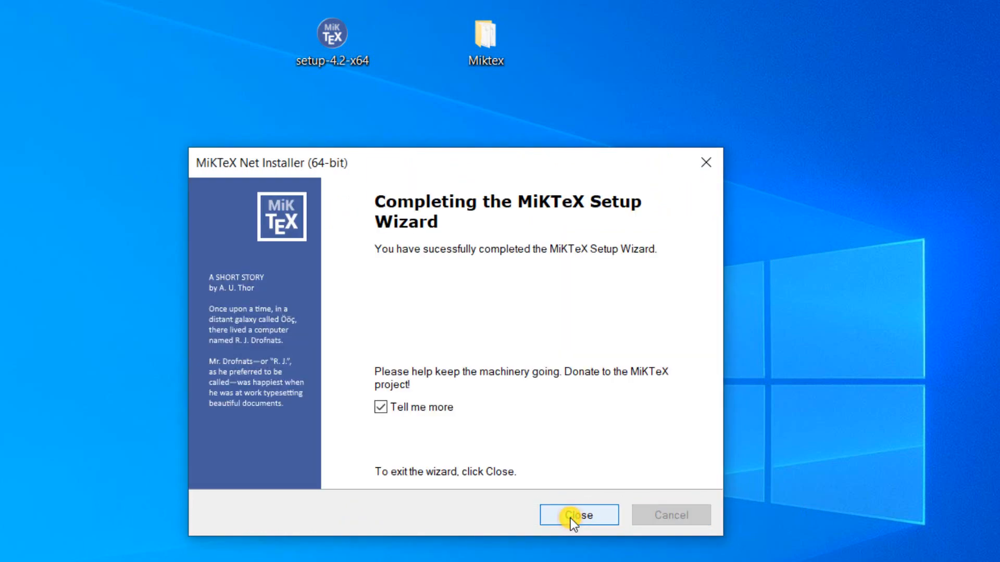
{"action": "left_click", "coordinate": [380, 407]}
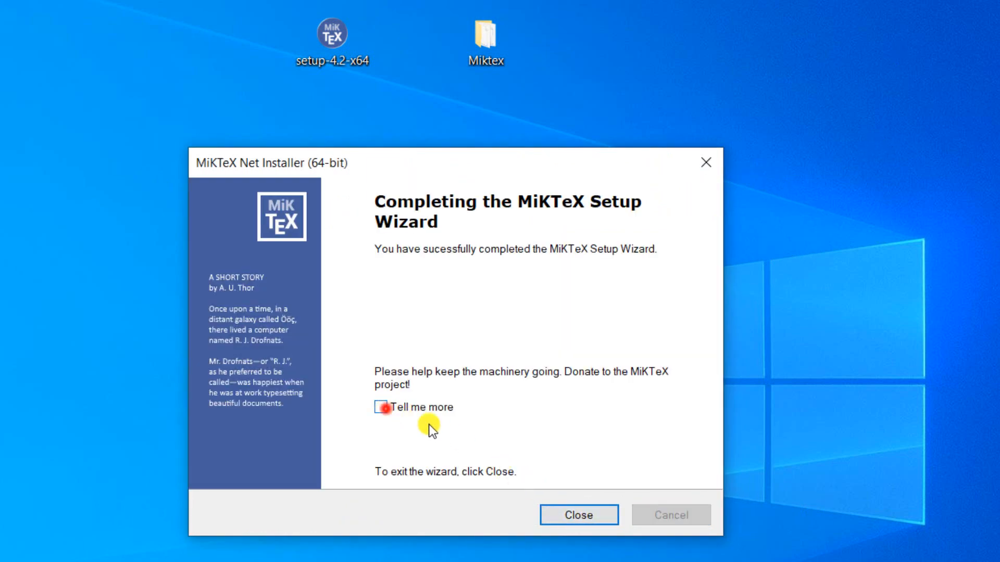
{"action": "left_click", "coordinate": [578, 507]}
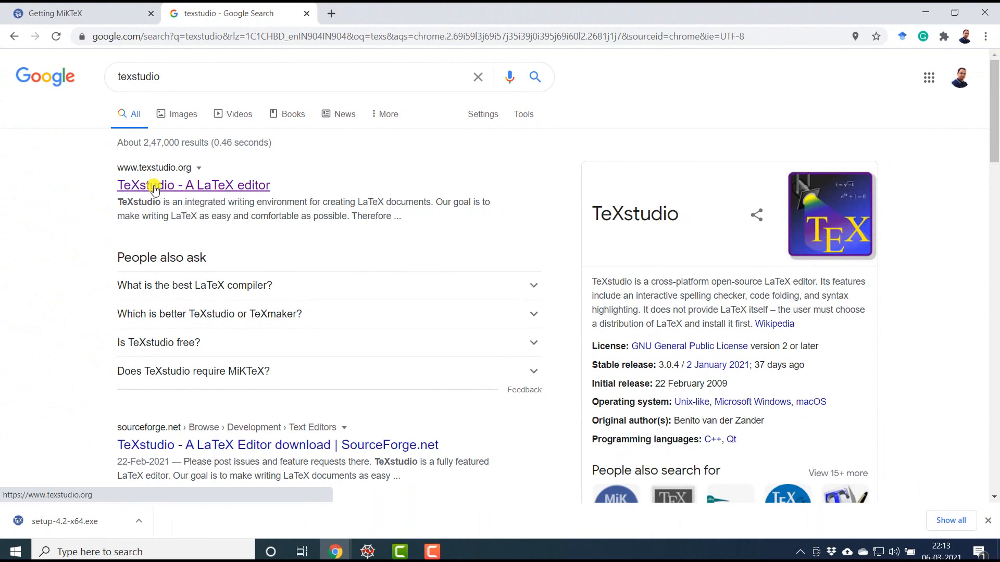
Step: Open the TeXstudio website from the Google results and get the texstudio-3.1.1-win-qt5 installer onto the desktop
{"action": "left_click", "coordinate": [154, 188]}
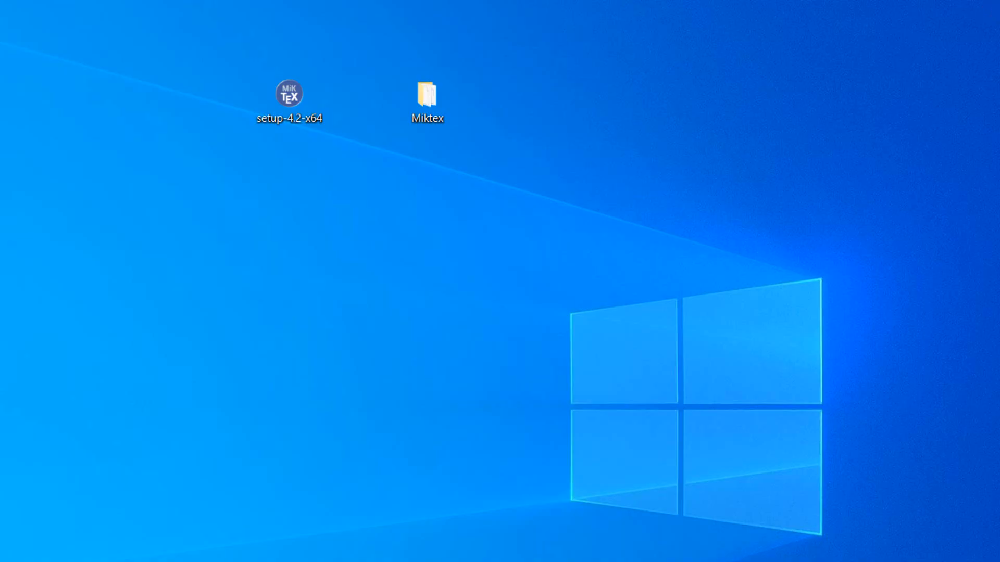
{"action": "left_click_drag", "start_coordinate": [565, 98], "coordinate": [520, 107]}
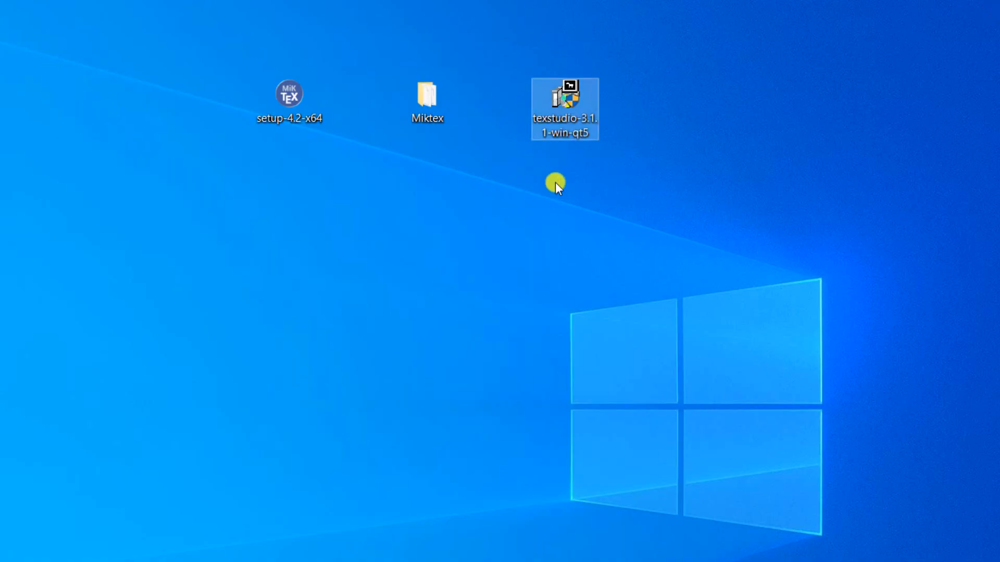
Step: Run the TeXstudio installer, install into C:\Program Files\texstudio and close the setup when it completes
{"action": "double_click", "coordinate": [574, 112]}
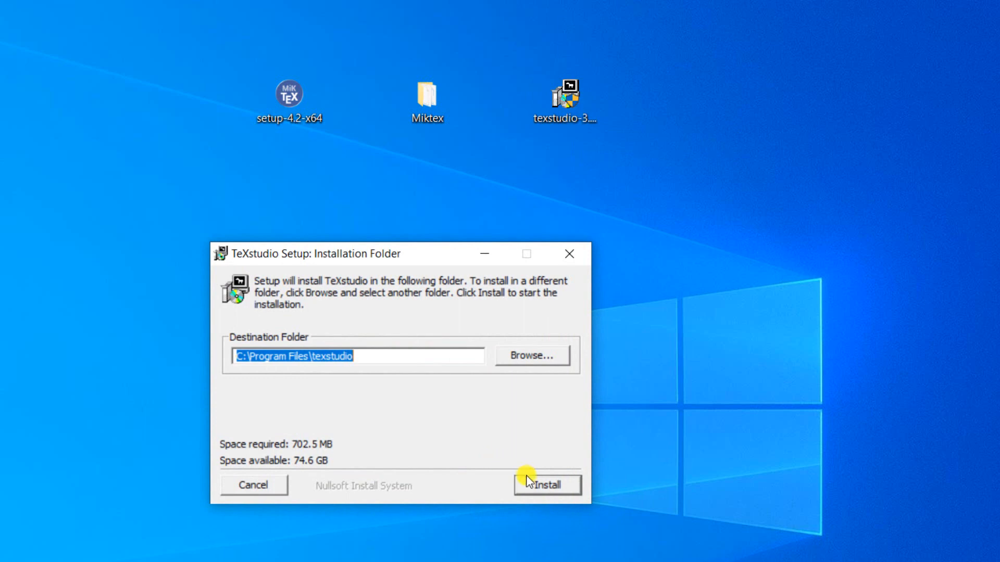
{"action": "left_click", "coordinate": [532, 486]}
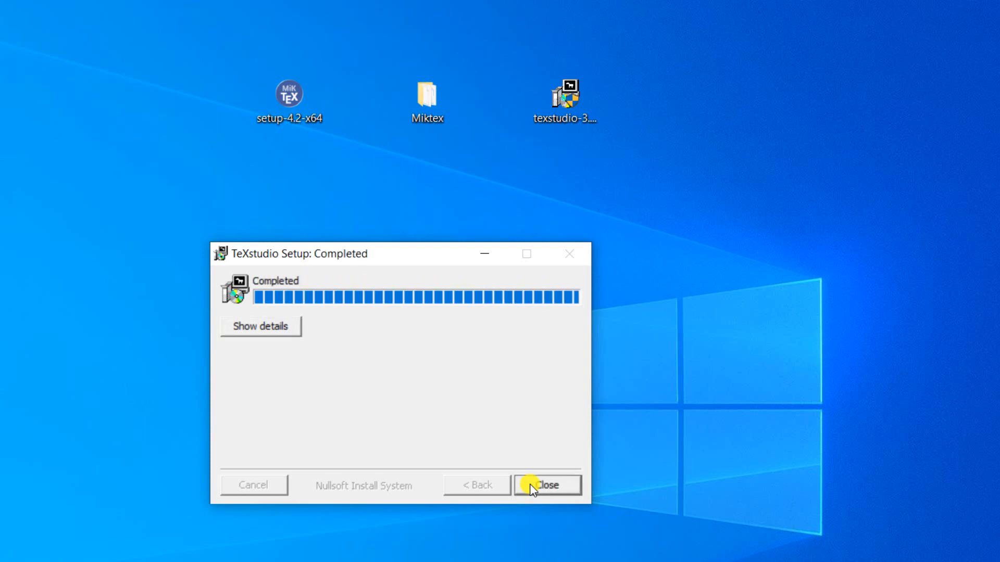
{"action": "left_click", "coordinate": [532, 487]}
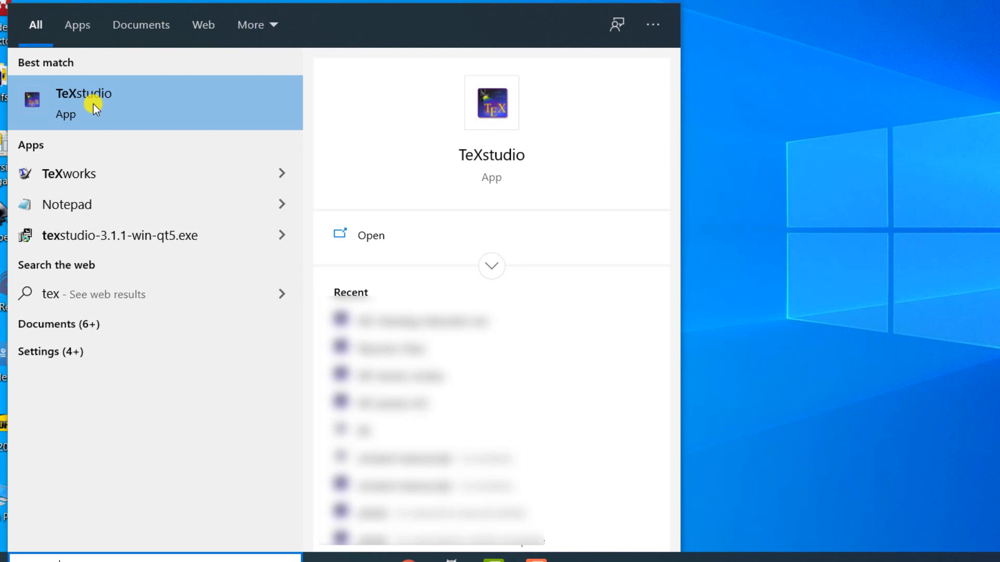
Step: Open TeXstudio's file location from the Windows search, create a desktop shortcut for it and close the folder
{"action": "left_click", "coordinate": [491, 266]}
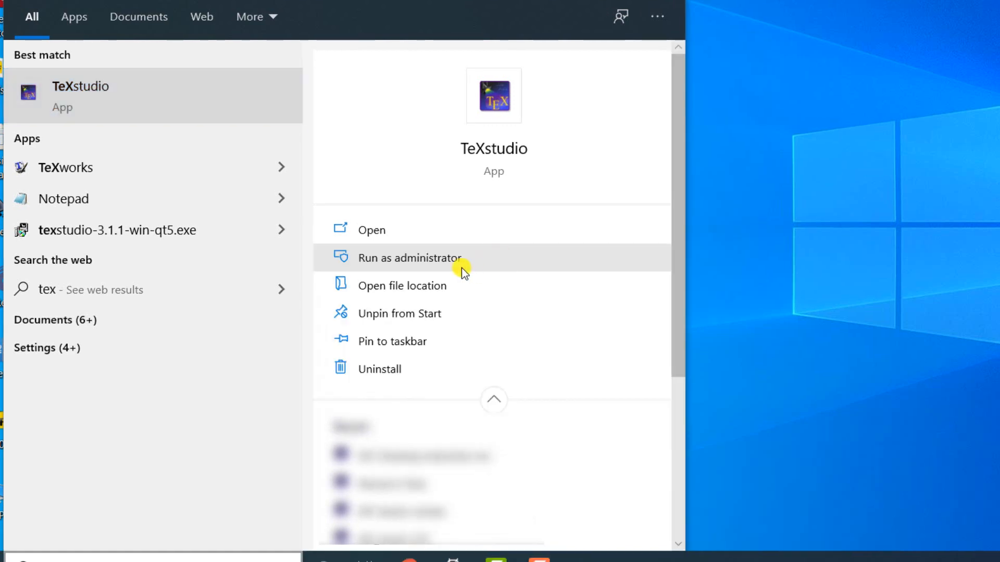
{"action": "left_click", "coordinate": [394, 287]}
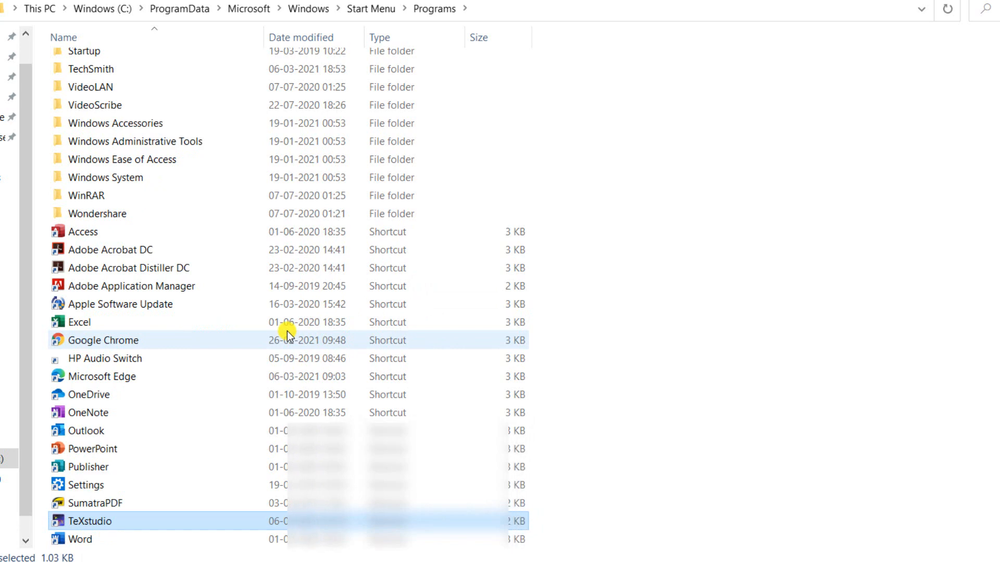
{"action": "right_click", "coordinate": [104, 521]}
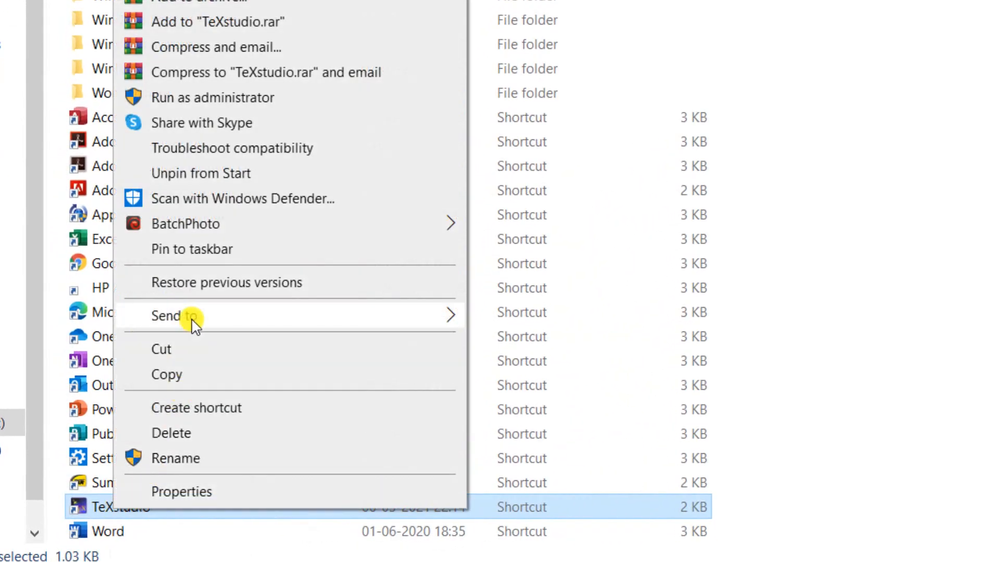
{"action": "mouse_move", "coordinate": [193, 322]}
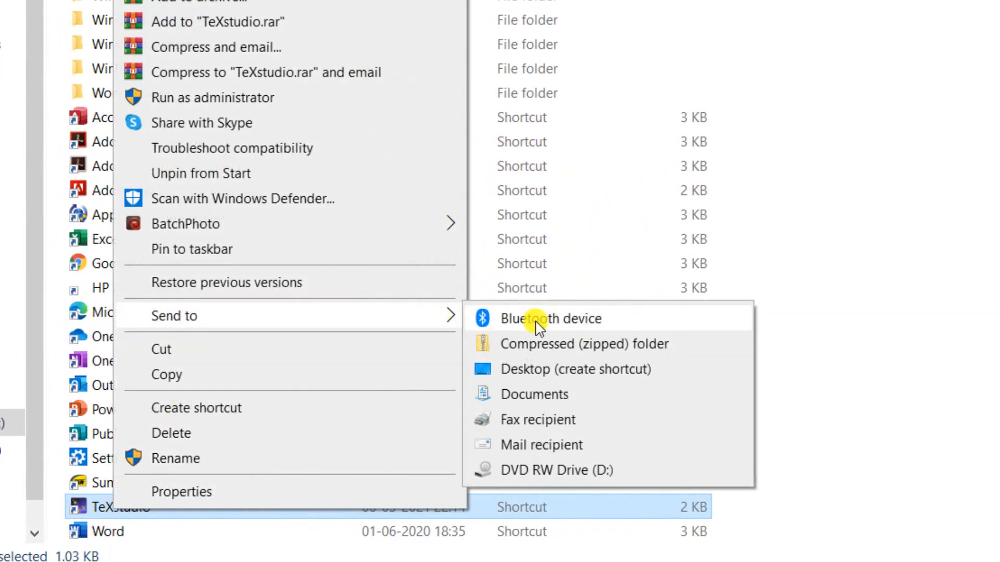
{"action": "left_click", "coordinate": [542, 371]}
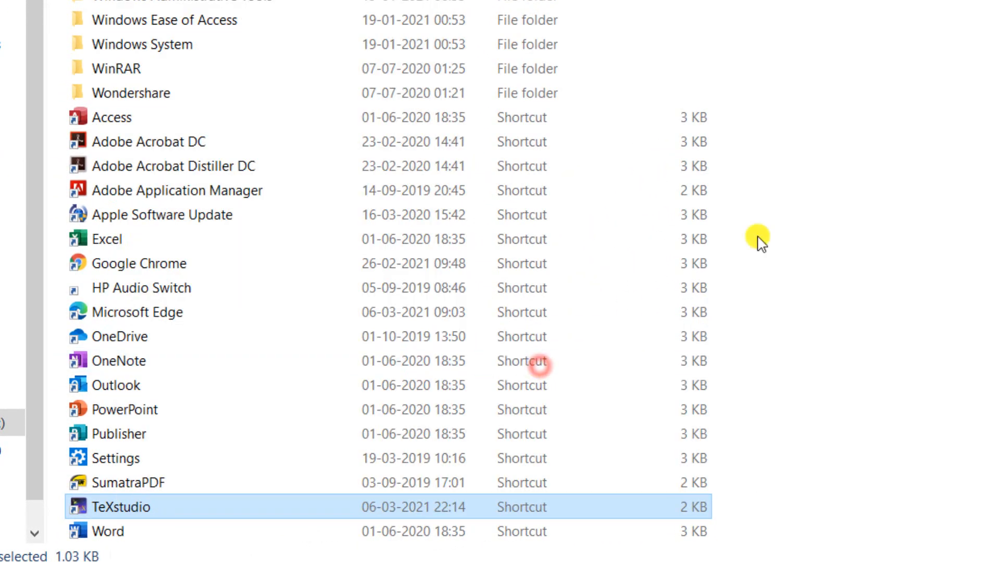
{"action": "left_click", "coordinate": [959, 9]}
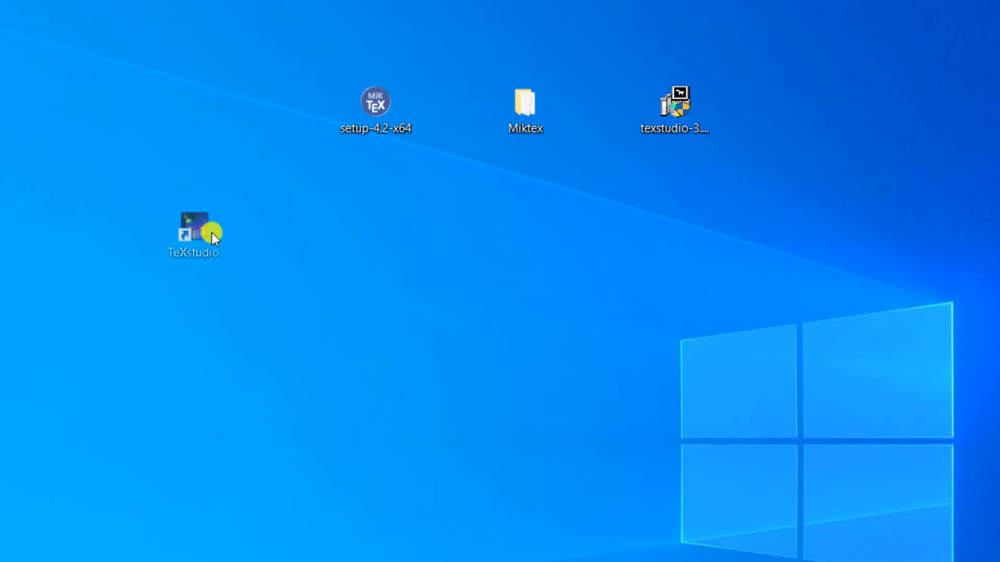
Step: Launch TeXstudio from its desktop shortcut and minimize its window
{"action": "left_click_drag", "start_coordinate": [214, 233], "coordinate": [190, 290]}
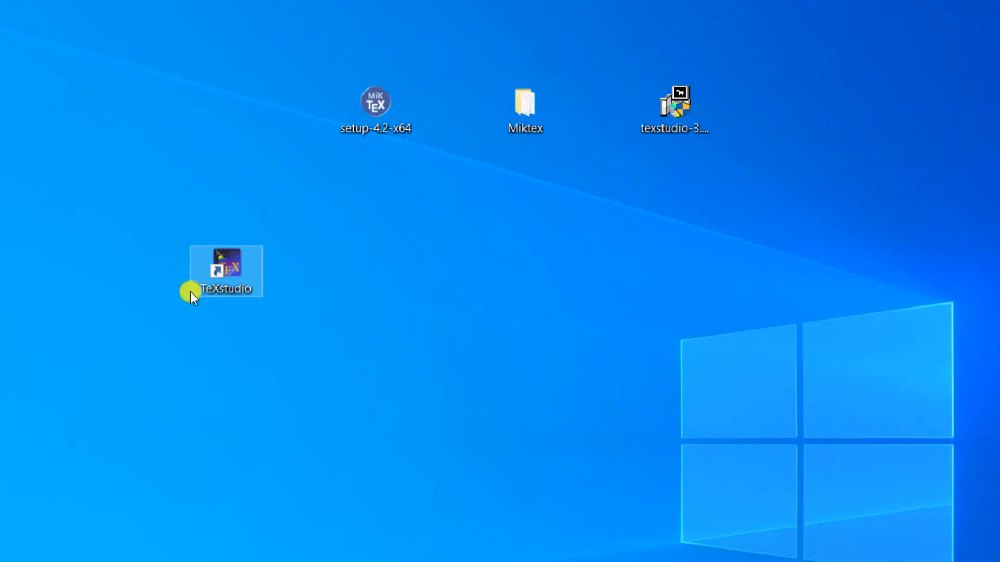
{"action": "double_click", "coordinate": [221, 277]}
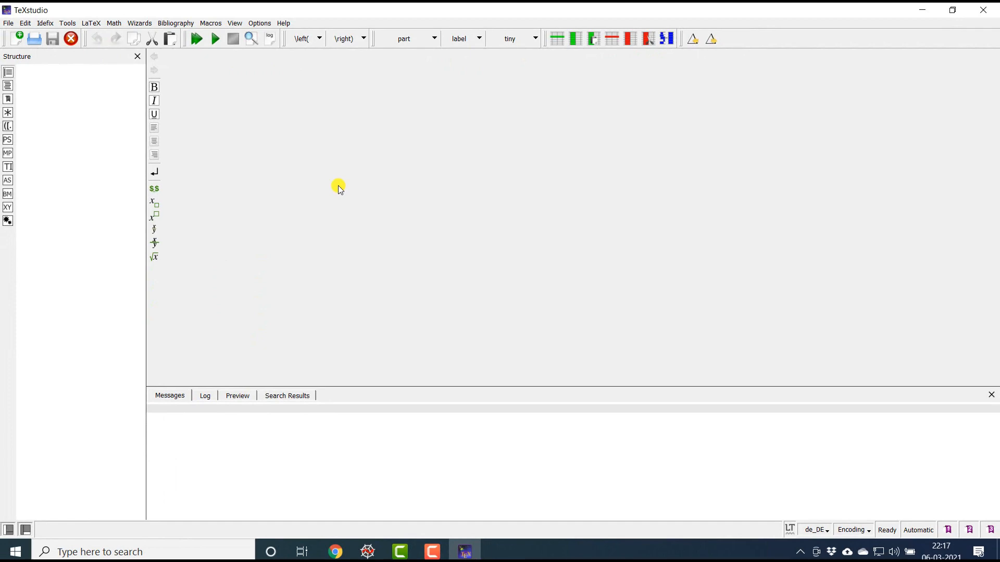
{"action": "left_click", "coordinate": [464, 550]}
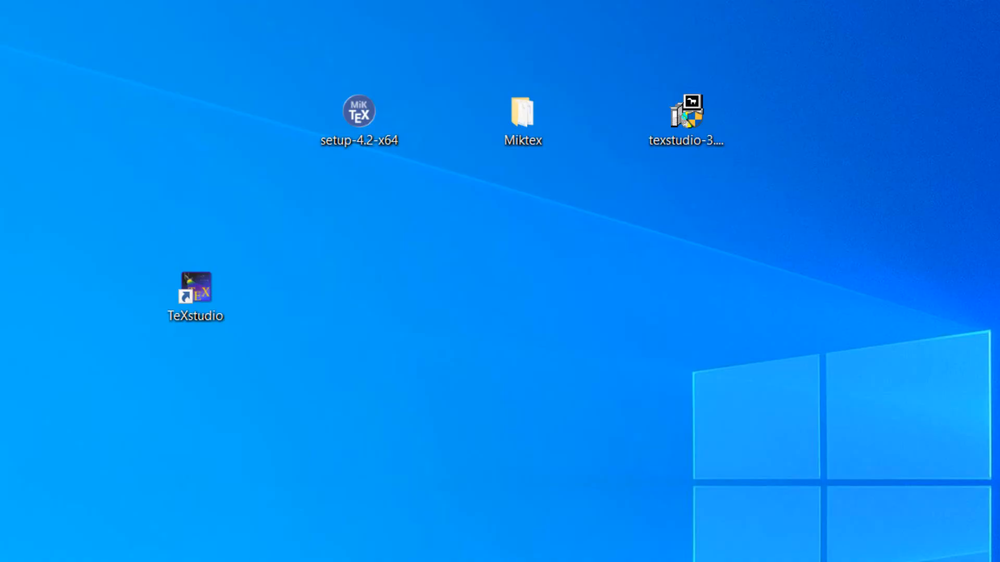
Step: Open the main tex file from the latex tutorial folder in TeXstudio and compile it
{"action": "left_click", "coordinate": [174, 102]}
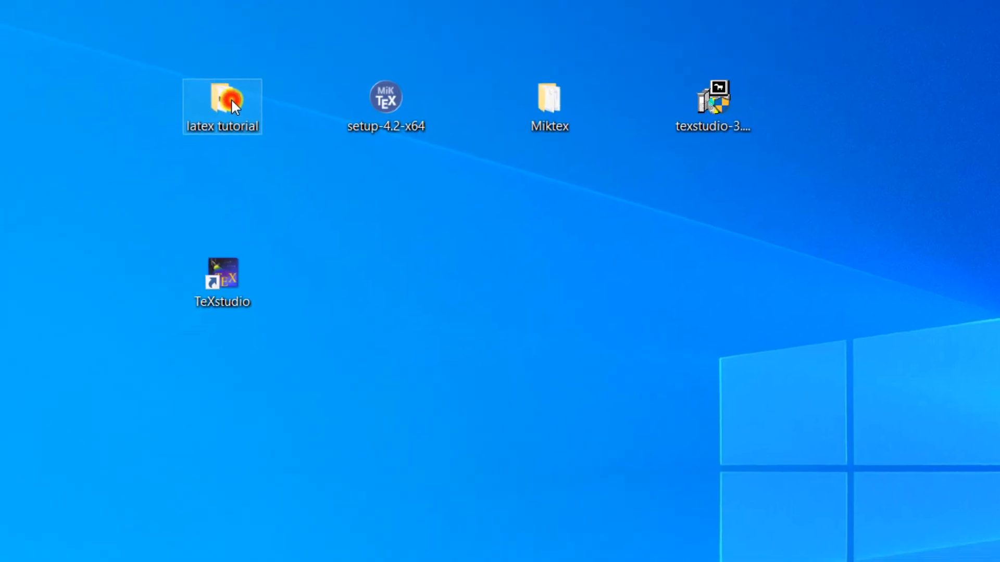
{"action": "double_click", "coordinate": [207, 120]}
{"action": "left_click", "coordinate": [75, 172]}
{"action": "double_click", "coordinate": [73, 171]}
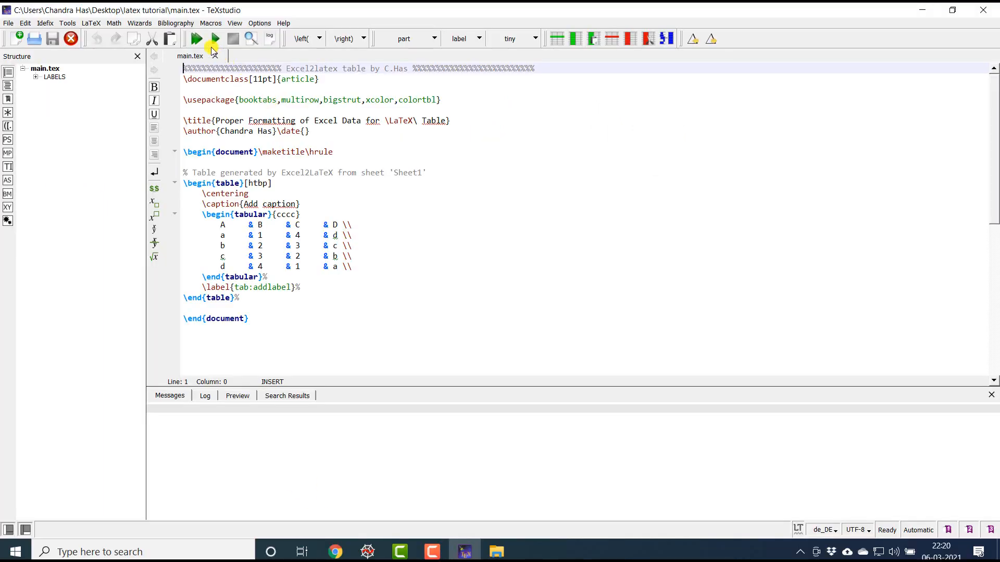
{"action": "left_click", "coordinate": [214, 40]}
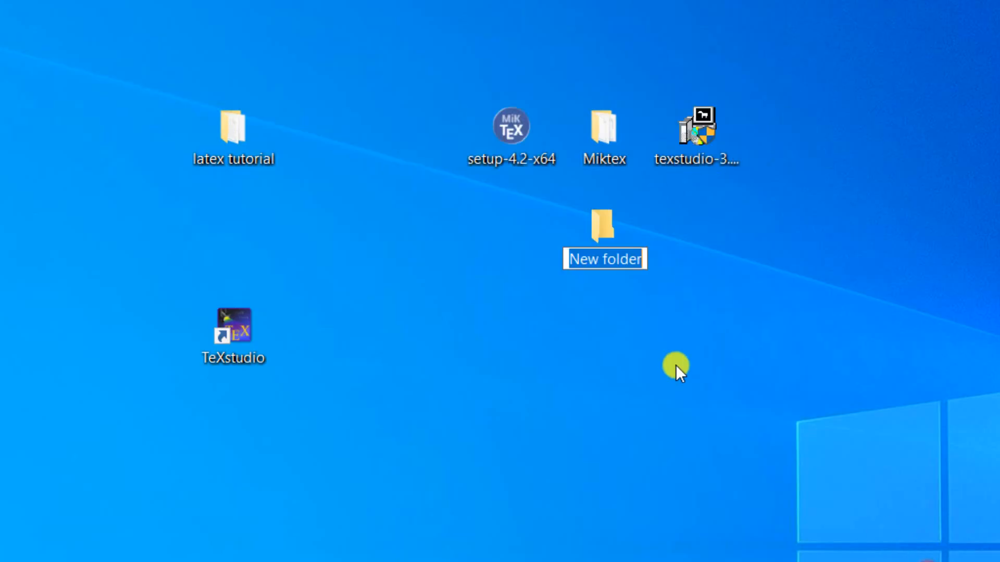
Step: Create a new folder on the desktop and move setup-4.2-x64, the Miktex folder and the TeXstudio installer into it
{"action": "left_click", "coordinate": [671, 360]}
{"action": "left_click_drag", "start_coordinate": [464, 98], "coordinate": [718, 122]}
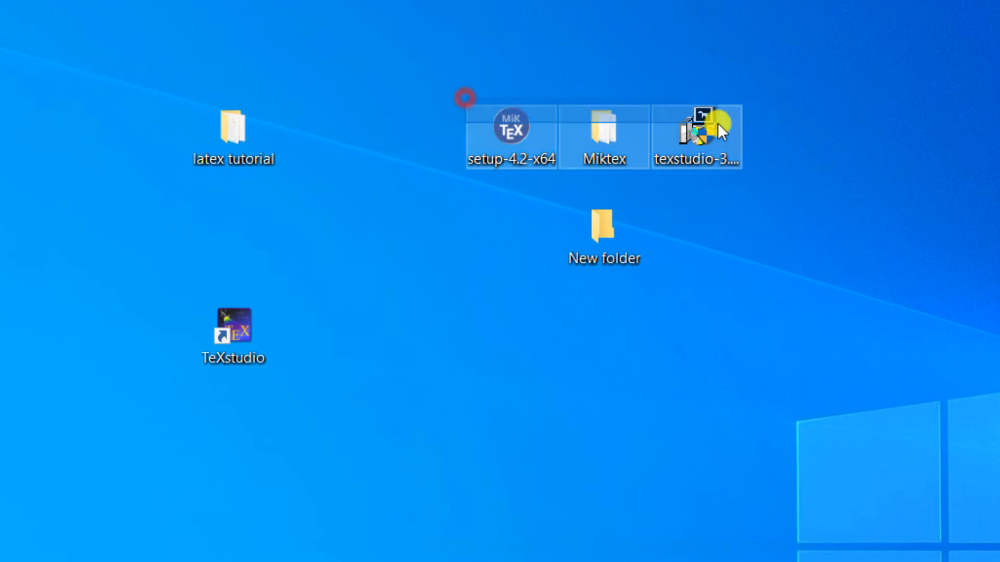
{"action": "left_click_drag", "start_coordinate": [513, 123], "coordinate": [606, 217]}
Step: Rename the new desktop folder as MiKTeX 21.1 + TeXstudio
{"action": "left_click", "coordinate": [606, 216]}
{"action": "key", "text": "F2"}
{"action": "type", "text": "M"}
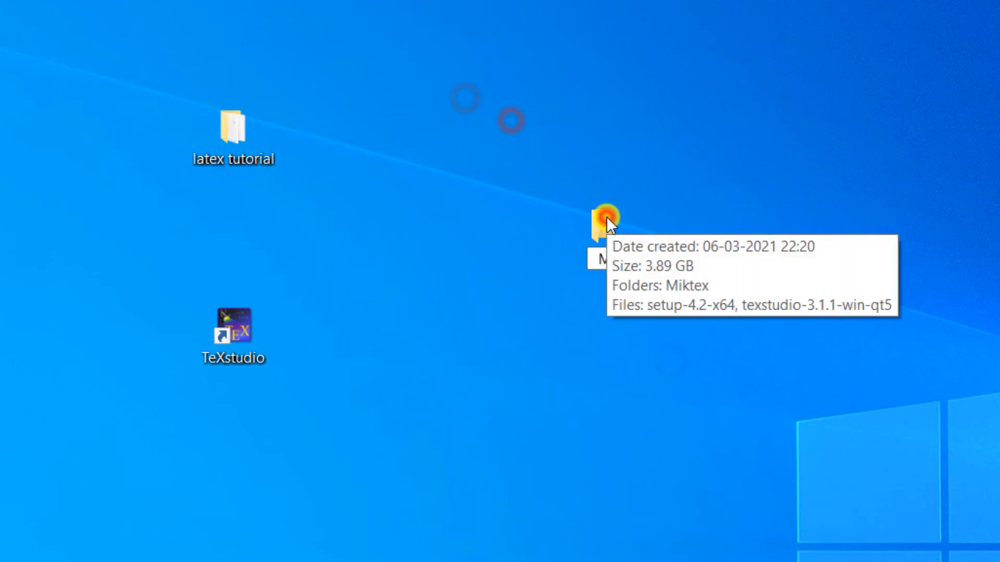
{"action": "type", "text": "iKTeX 21.1 + TeXstudio"}
{"action": "key", "text": "Return"}
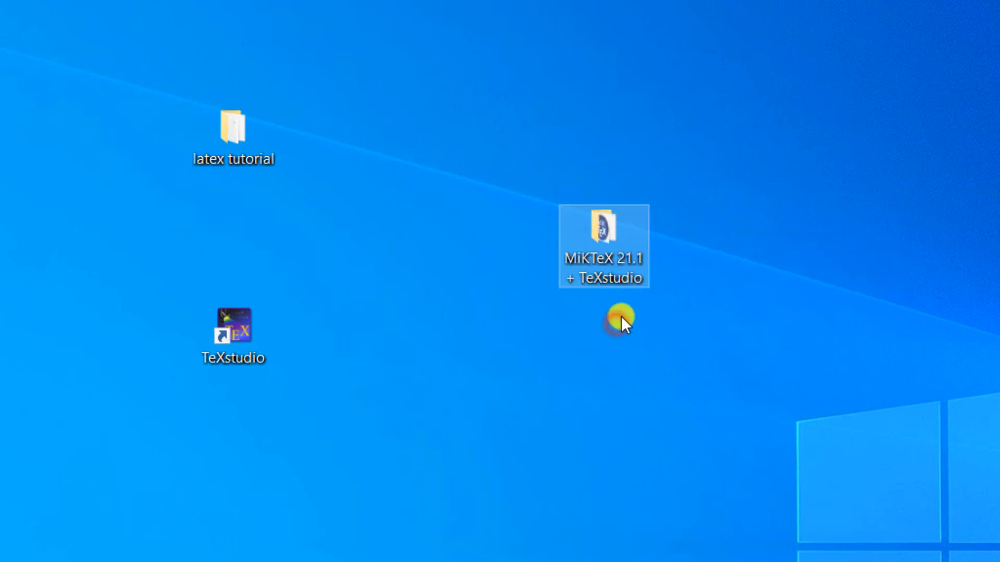
Step: Open the MiKTeX 21.1 + TeXstudio folder to examine the installer files stored in it
{"action": "left_click", "coordinate": [621, 315]}
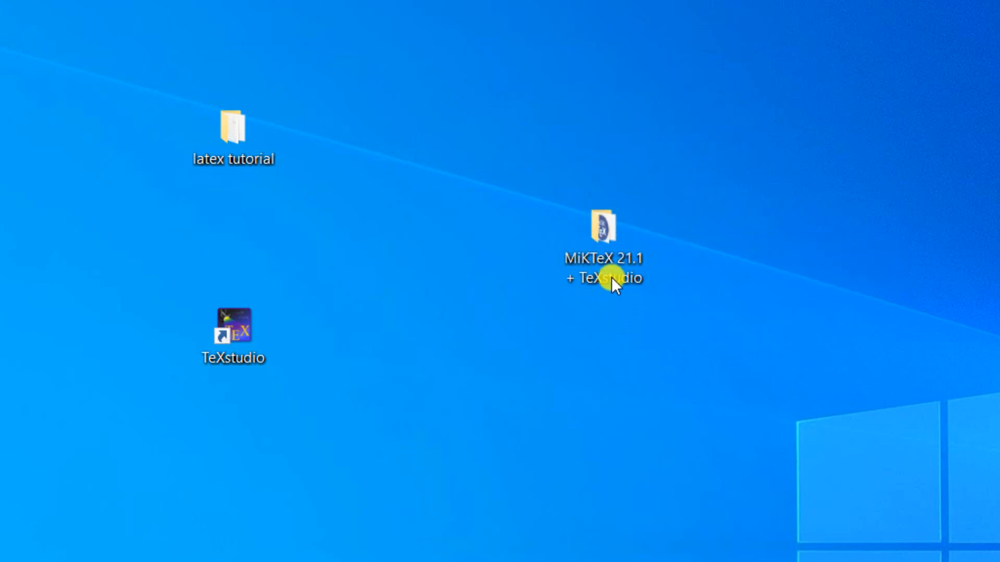
{"action": "double_click", "coordinate": [601, 243]}
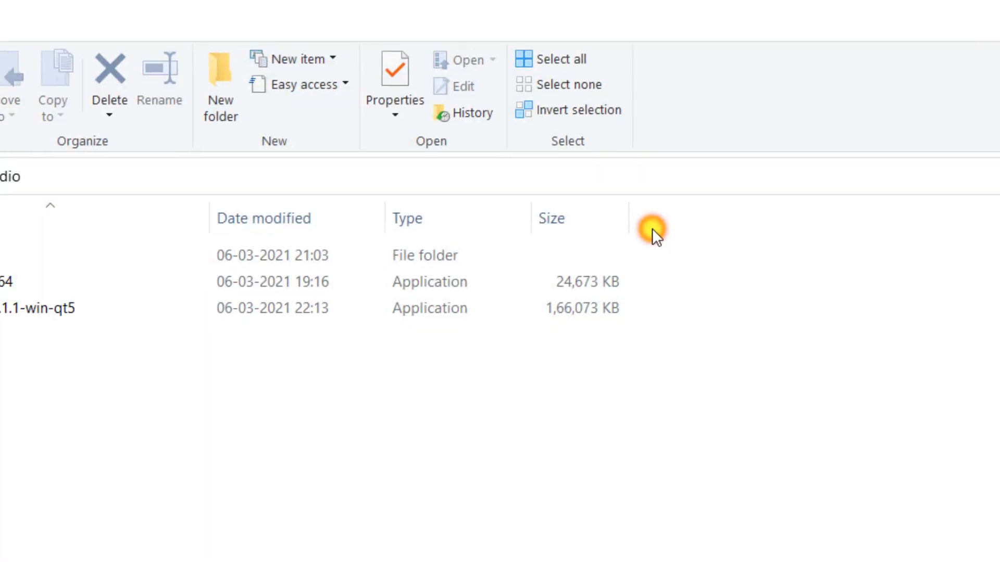